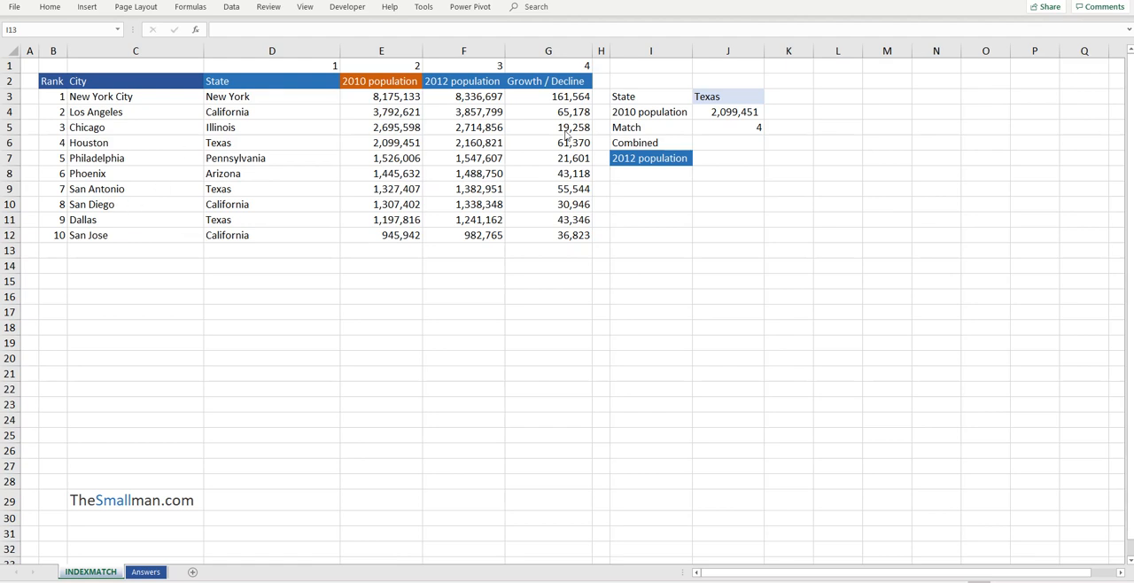
Review the State column and the population and growth columns of the city table
{"action": "left_click", "coordinate": [300, 49]}
{"action": "left_click_drag", "start_coordinate": [252, 79], "coordinate": [271, 186]}
{"action": "left_click", "coordinate": [403, 81]}
{"action": "left_click_drag", "start_coordinate": [403, 81], "coordinate": [567, 233]}
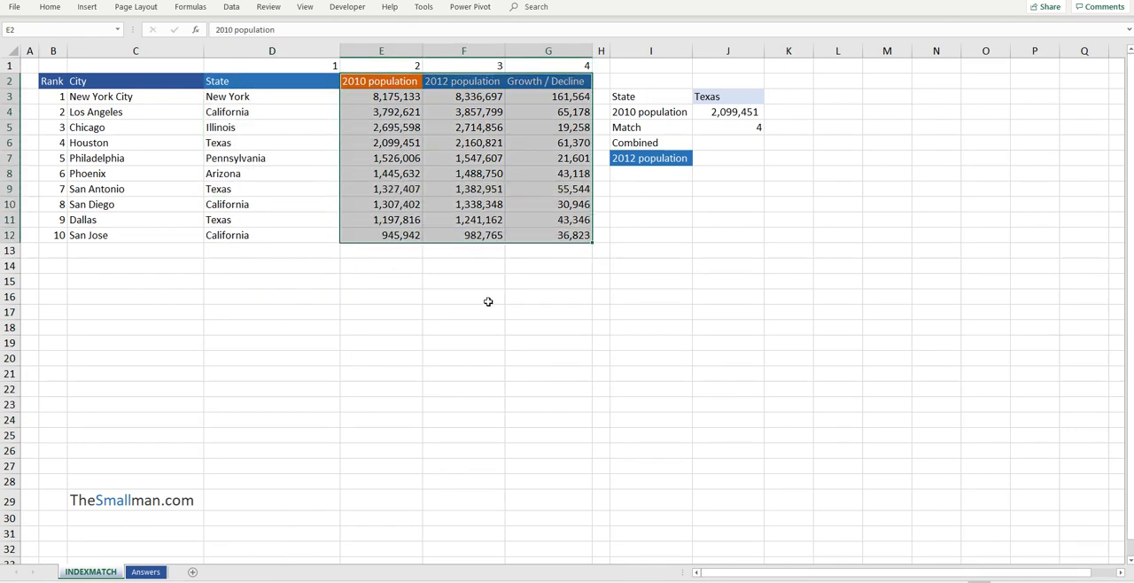
{"action": "left_click", "coordinate": [393, 125]}
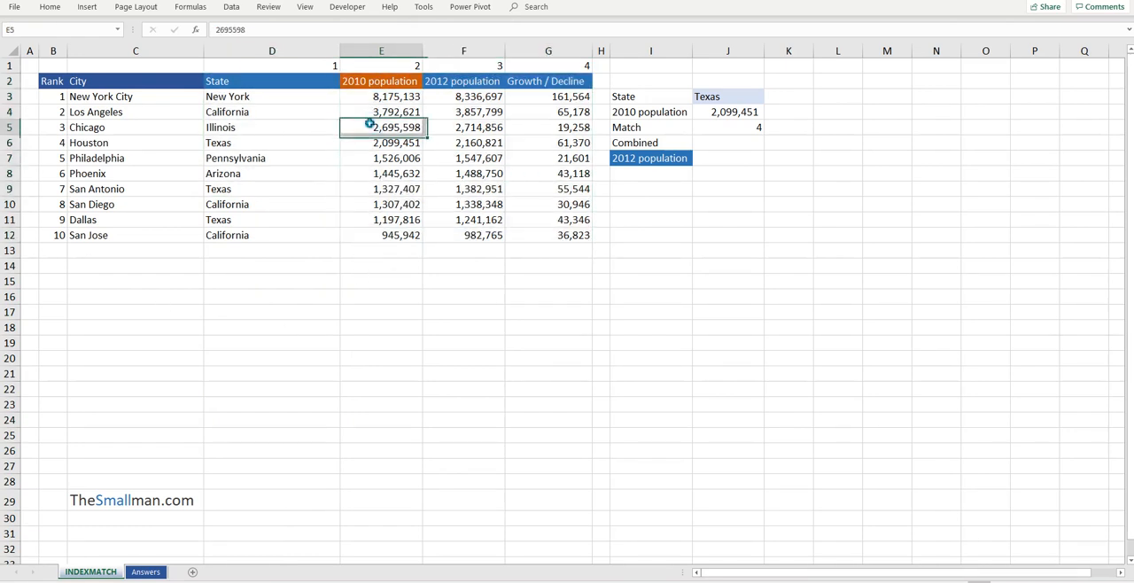
Start a syntax note below the table in cell D14 with the text "INDEX(REF,"
{"action": "left_click", "coordinate": [329, 263]}
{"action": "type", "text": "INDEX(REF,"}
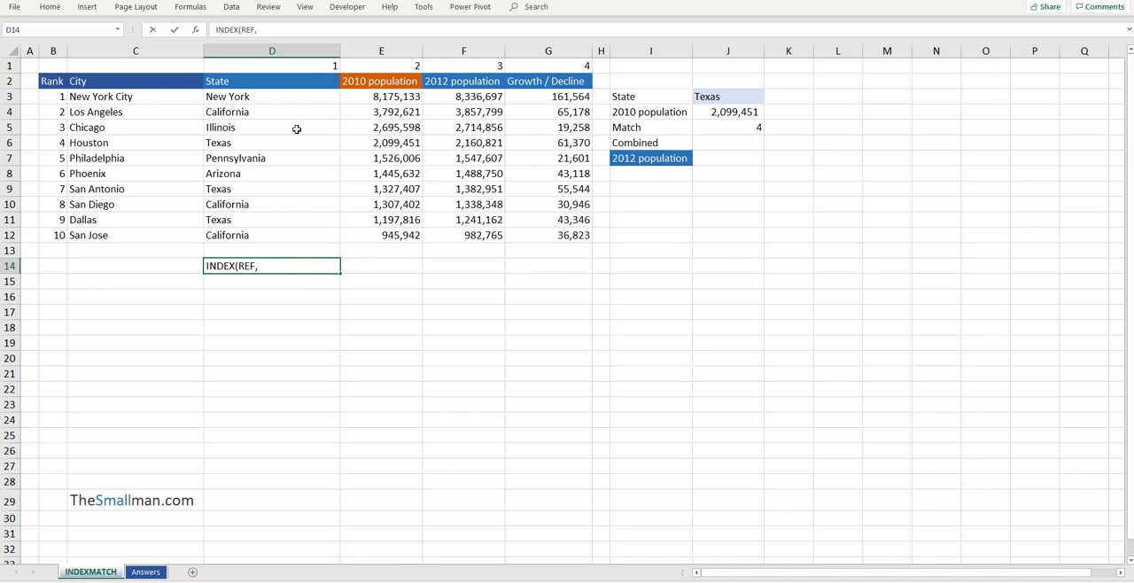
Fill the data range D3:G12 with a light blue colour and select that range again
{"action": "left_click_drag", "start_coordinate": [289, 96], "coordinate": [381, 160]}
{"action": "left_click_drag", "start_coordinate": [322, 141], "coordinate": [257, 95]}
{"action": "left_click", "coordinate": [50, 7]}
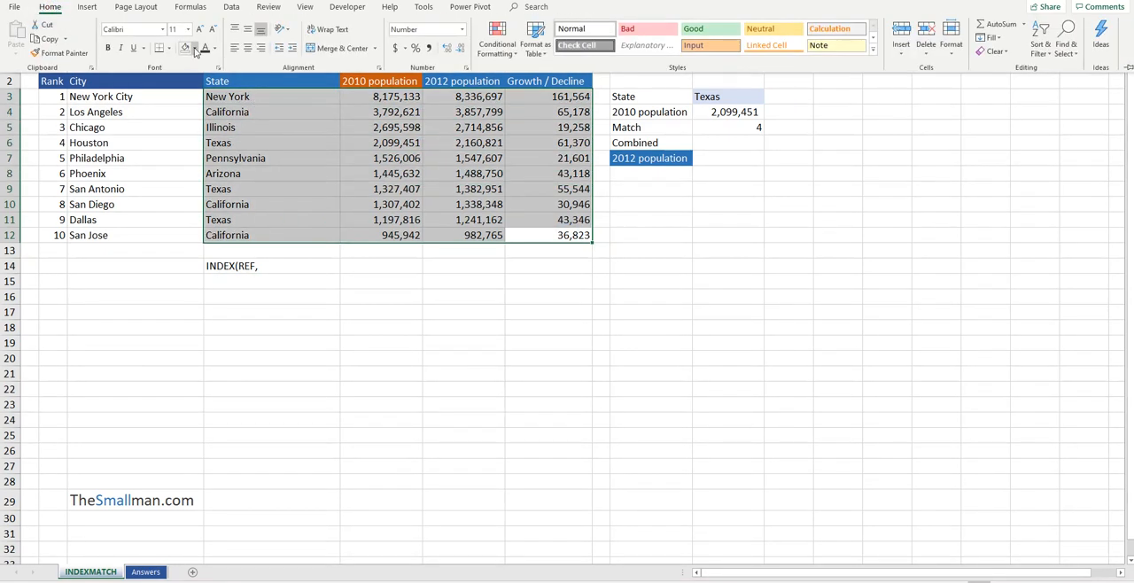
{"action": "left_click", "coordinate": [195, 50]}
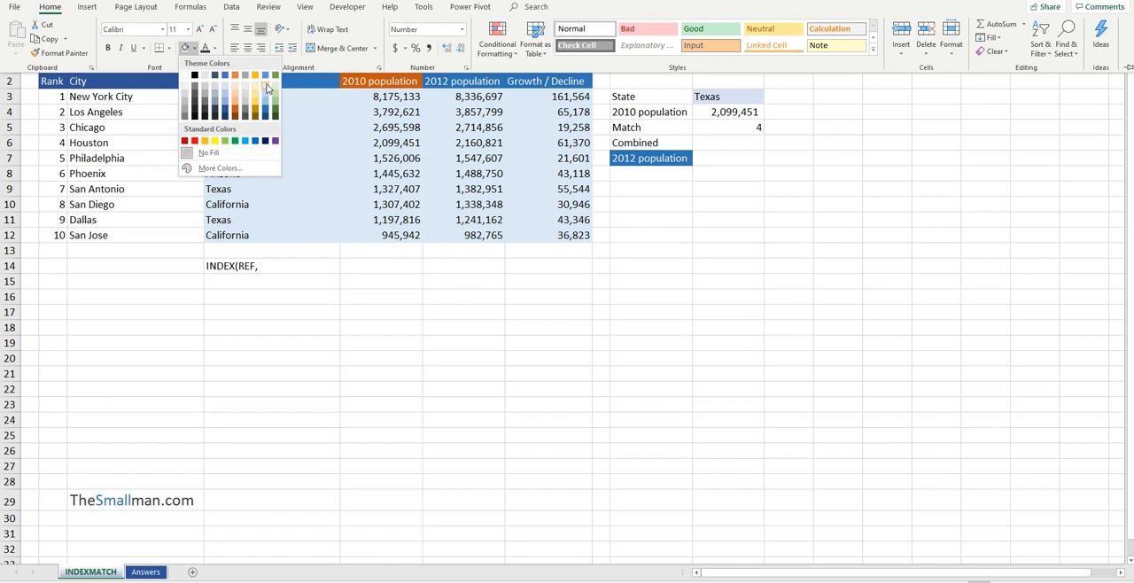
{"action": "left_click", "coordinate": [267, 88]}
{"action": "left_click", "coordinate": [278, 93]}
{"action": "mouse_move", "coordinate": [279, 93]}
{"action": "left_mouse_down"}
{"action": "mouse_move", "coordinate": [387, 96]}
{"action": "mouse_move", "coordinate": [539, 248]}
{"action": "mouse_move", "coordinate": [545, 232]}
{"action": "left_mouse_up"}
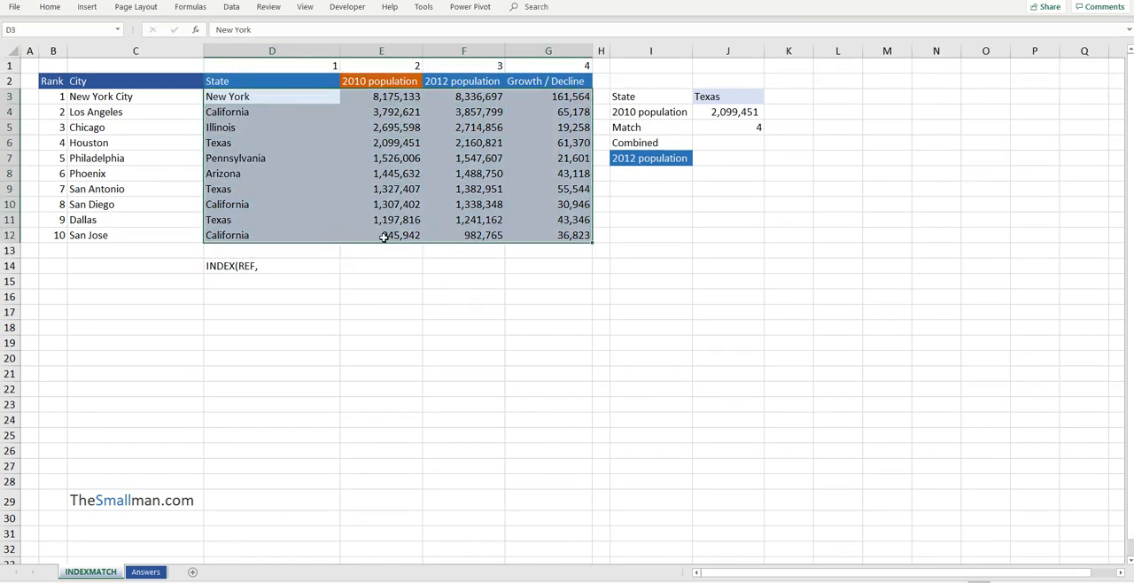
Complete the note in D14 so that it reads "INDEX(REF, ROW, COL)"
{"action": "left_click", "coordinate": [288, 264]}
{"action": "double_click", "coordinate": [285, 263]}
{"action": "type", "text": "ROW, COL"}
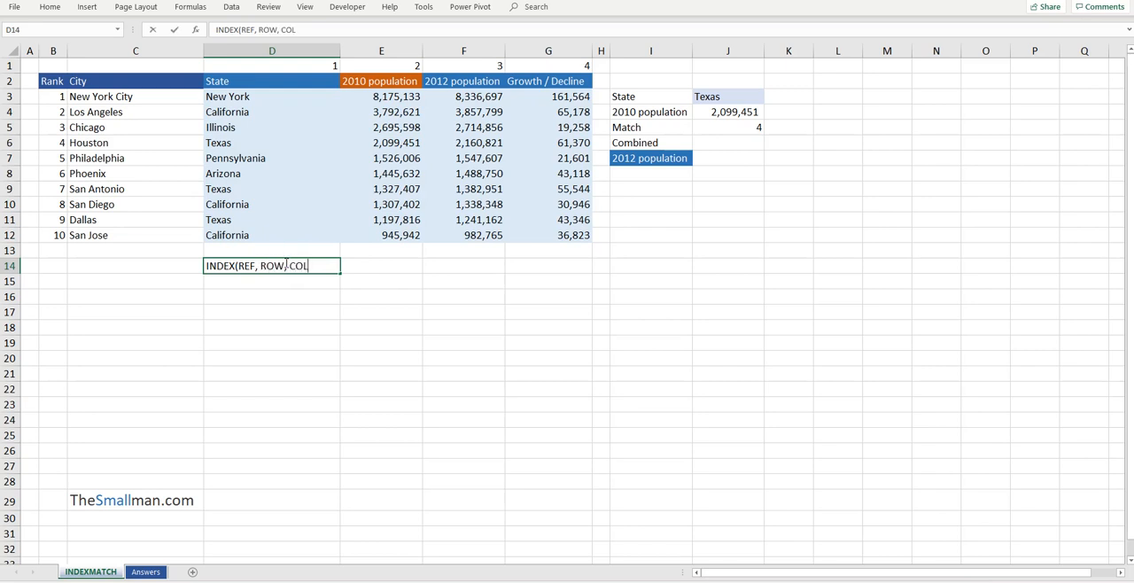
{"action": "key", "text": "Return"}
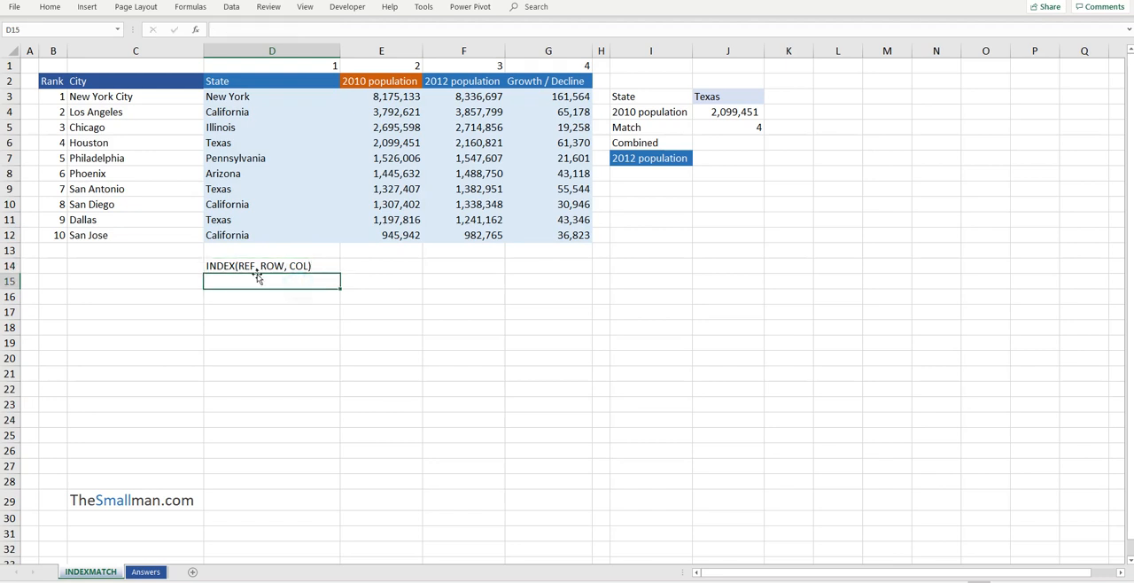
Relate the INDEX note to the reference range D3:G12, the rank numbers B3:B12 and the column numbers D1:G1
{"action": "left_click", "coordinate": [264, 267]}
{"action": "left_click_drag", "start_coordinate": [267, 96], "coordinate": [554, 233]}
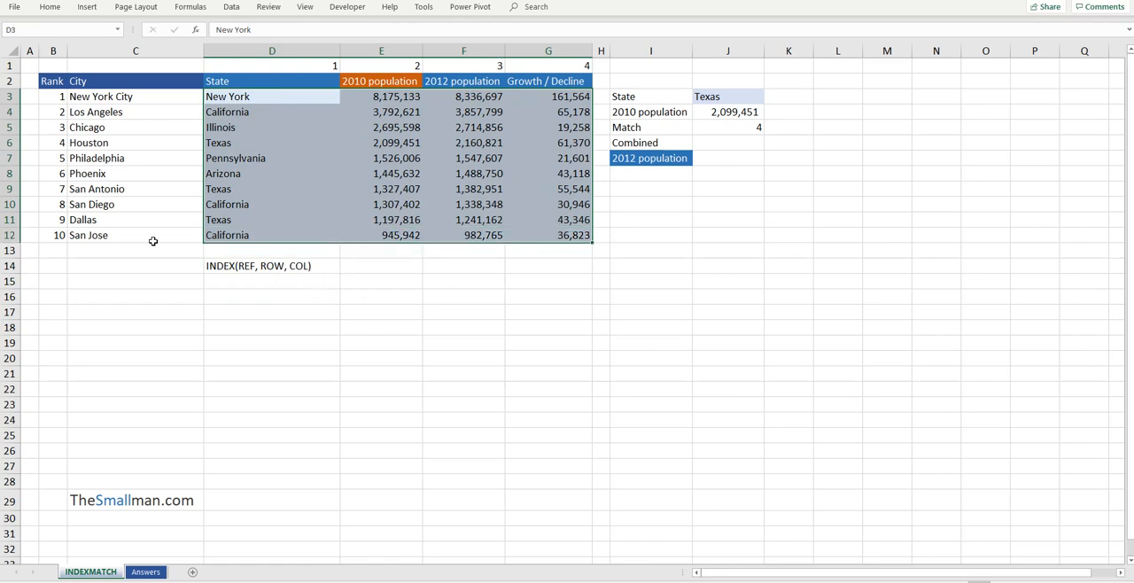
{"action": "left_click_drag", "start_coordinate": [62, 94], "coordinate": [54, 237]}
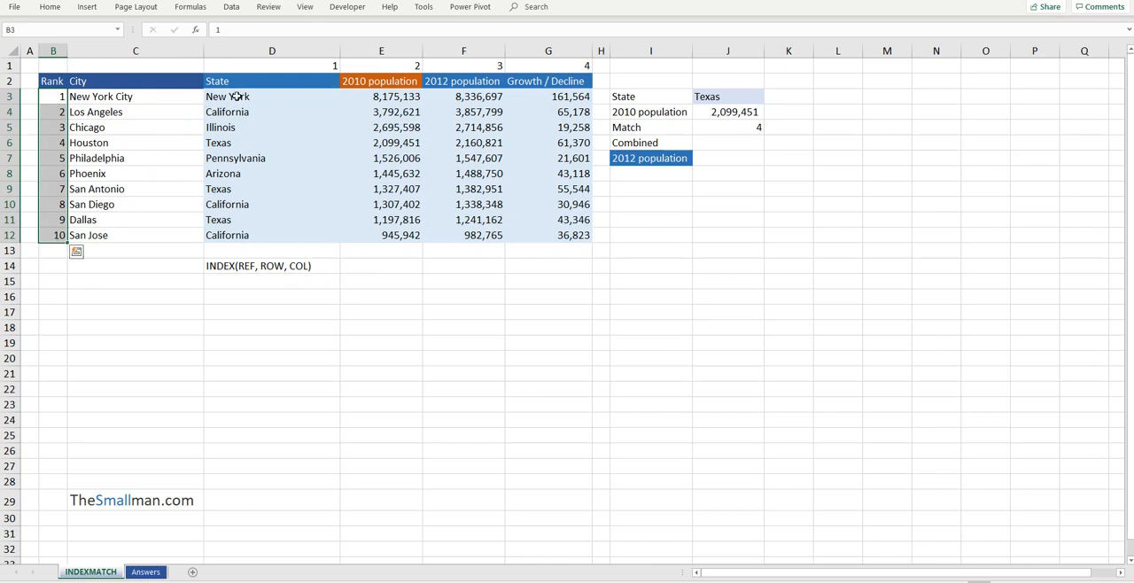
{"action": "left_click", "coordinate": [277, 66]}
{"action": "left_click_drag", "start_coordinate": [364, 66], "coordinate": [556, 66]}
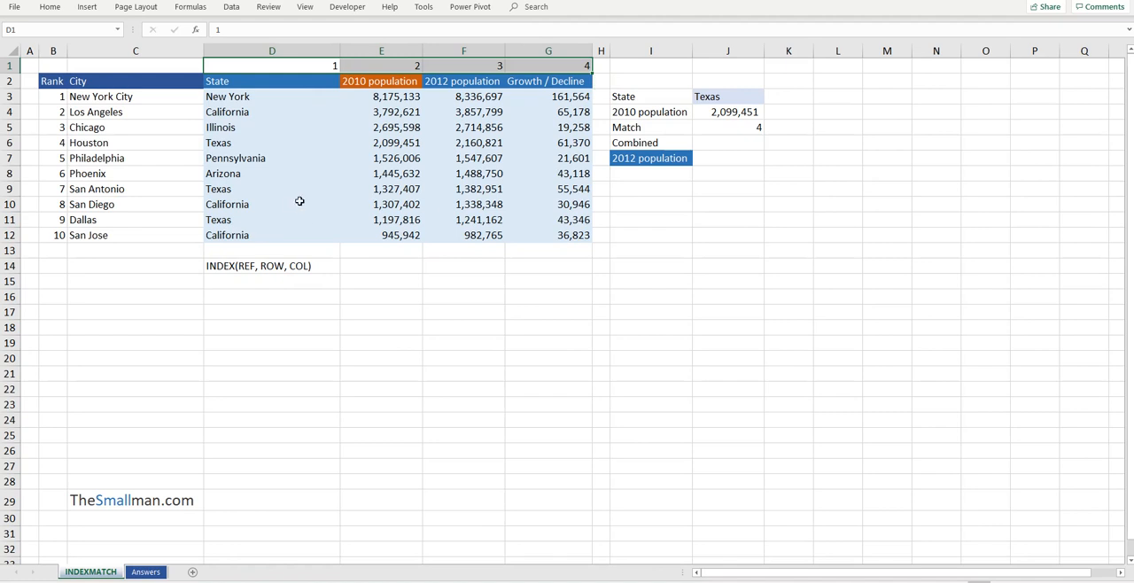
Examine the Houston row for Texas and how its position and the 2010 population column fit within D3:G12
{"action": "left_click", "coordinate": [229, 143]}
{"action": "left_click_drag", "start_coordinate": [229, 143], "coordinate": [512, 142]}
{"action": "left_click_drag", "start_coordinate": [116, 139], "coordinate": [505, 148]}
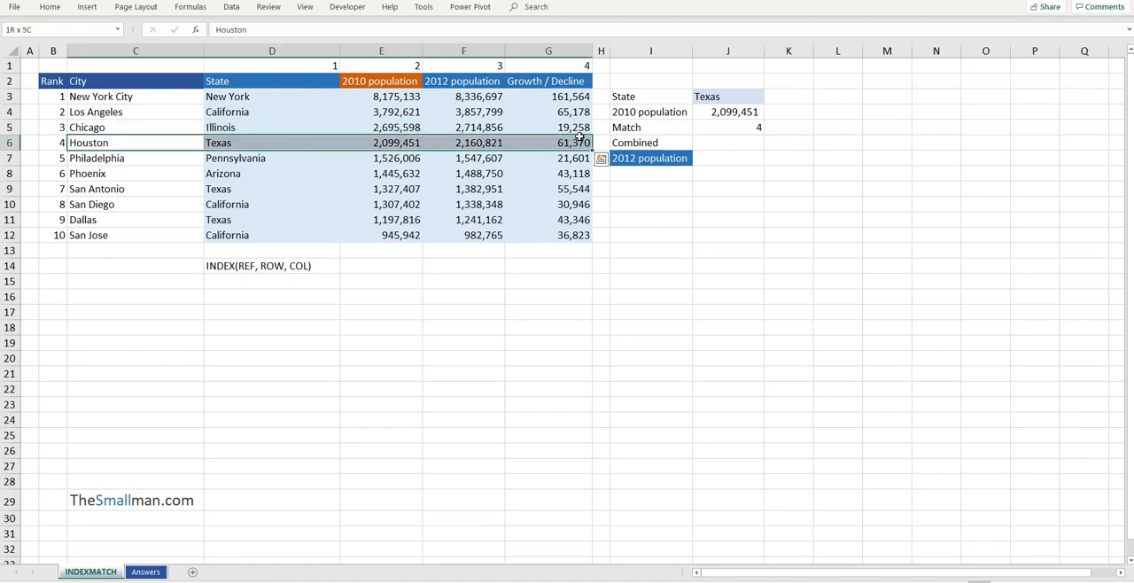
{"action": "left_click", "coordinate": [245, 147]}
{"action": "left_click_drag", "start_coordinate": [416, 140], "coordinate": [573, 135]}
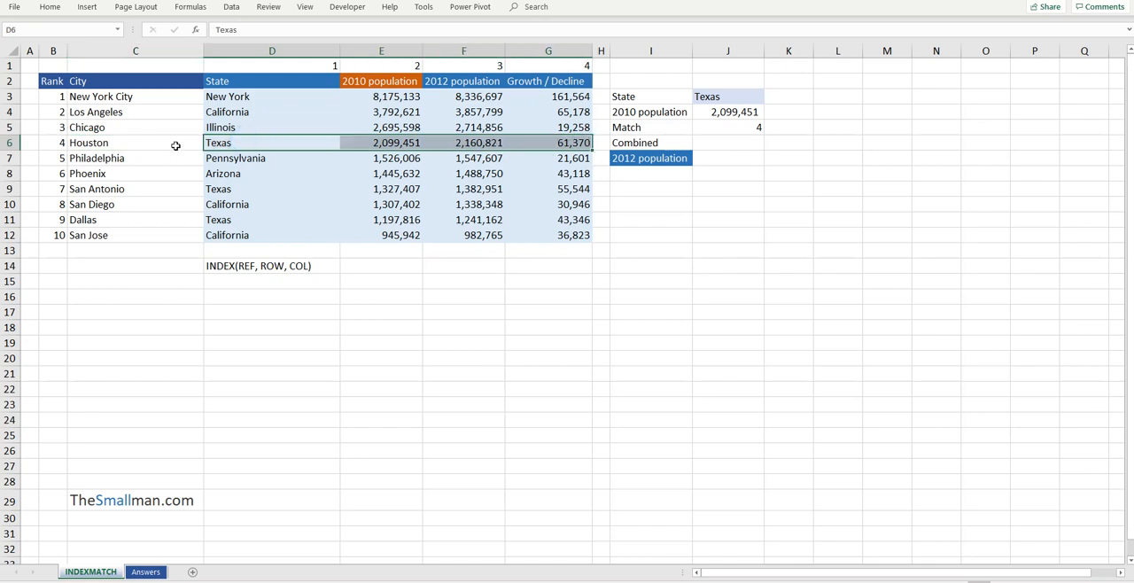
{"action": "left_click", "coordinate": [264, 139]}
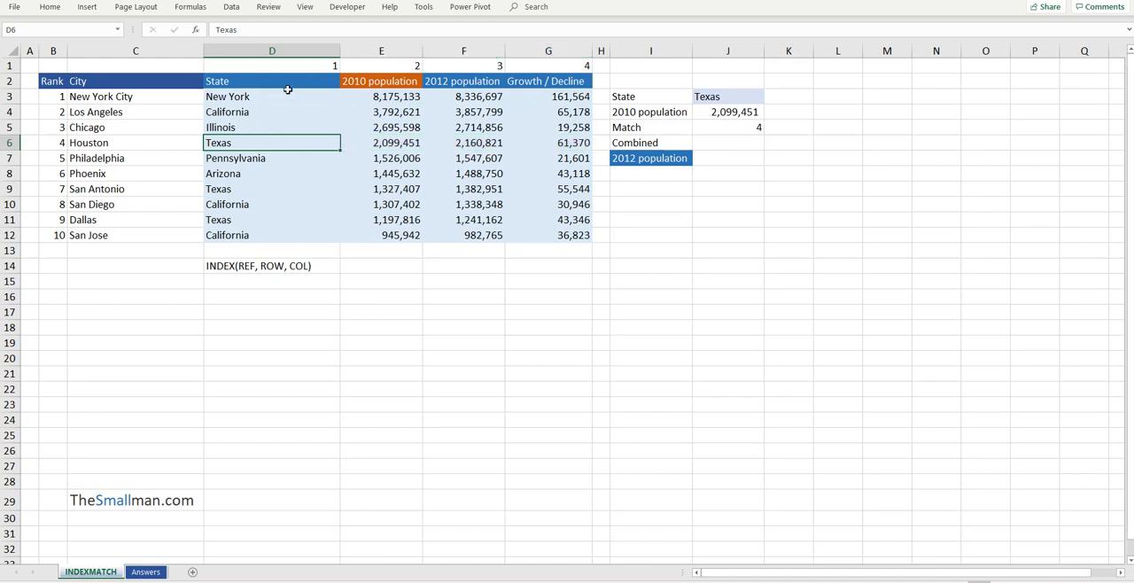
{"action": "left_click_drag", "start_coordinate": [288, 92], "coordinate": [566, 234]}
{"action": "left_click", "coordinate": [226, 143]}
{"action": "left_click_drag", "start_coordinate": [384, 62], "coordinate": [429, 144]}
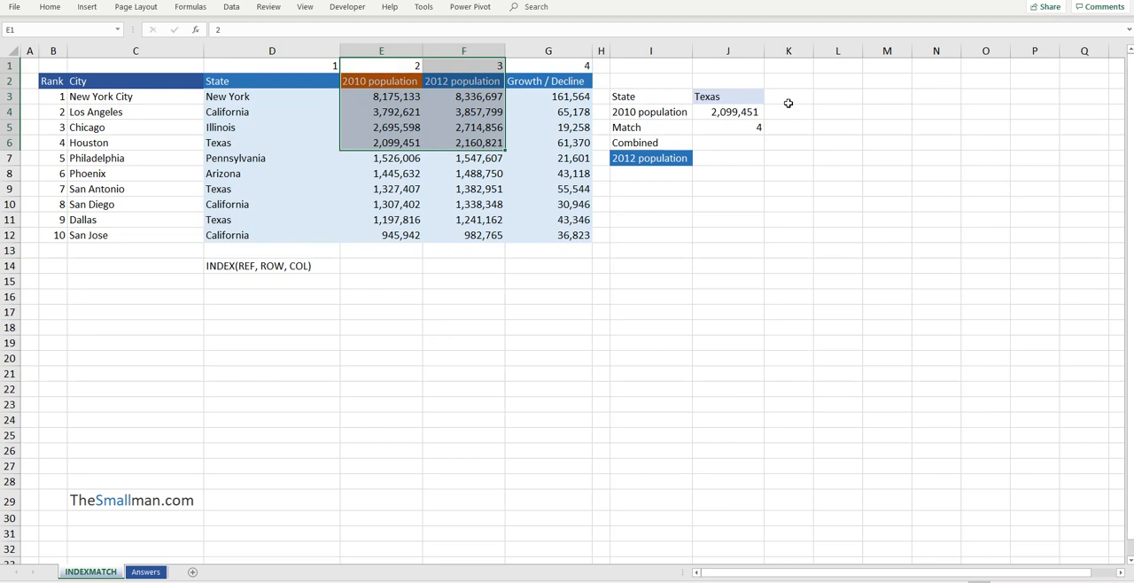
Compare the Combined cell J6 with the Texas values in row 6 and the INDEX syntax note in D14
{"action": "left_click", "coordinate": [734, 142]}
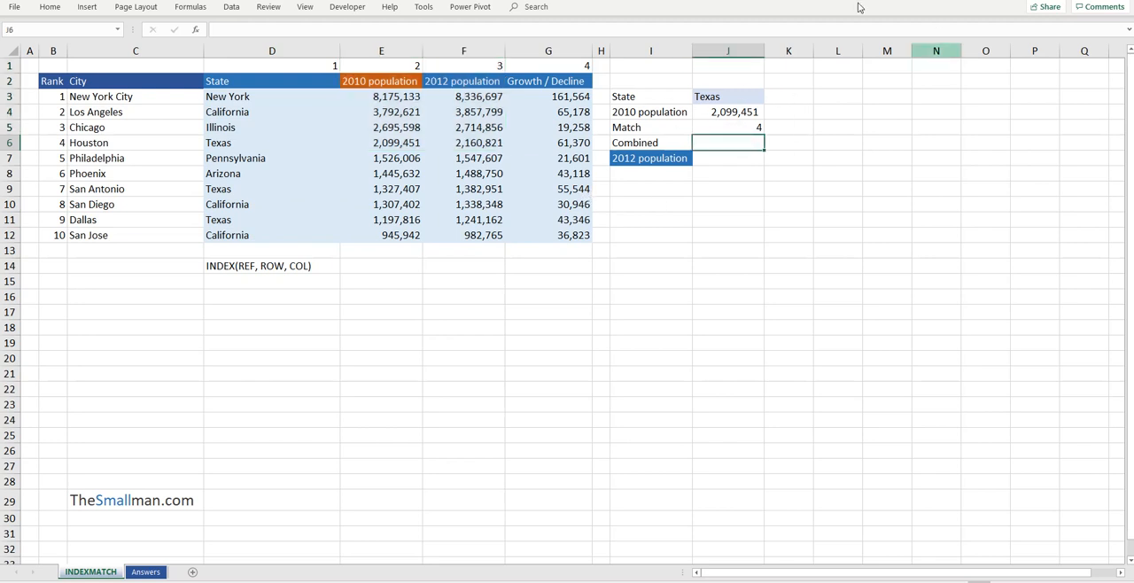
{"action": "left_click_drag", "start_coordinate": [411, 157], "coordinate": [249, 145]}
{"action": "left_click", "coordinate": [250, 145]}
{"action": "left_click_drag", "start_coordinate": [347, 142], "coordinate": [434, 141]}
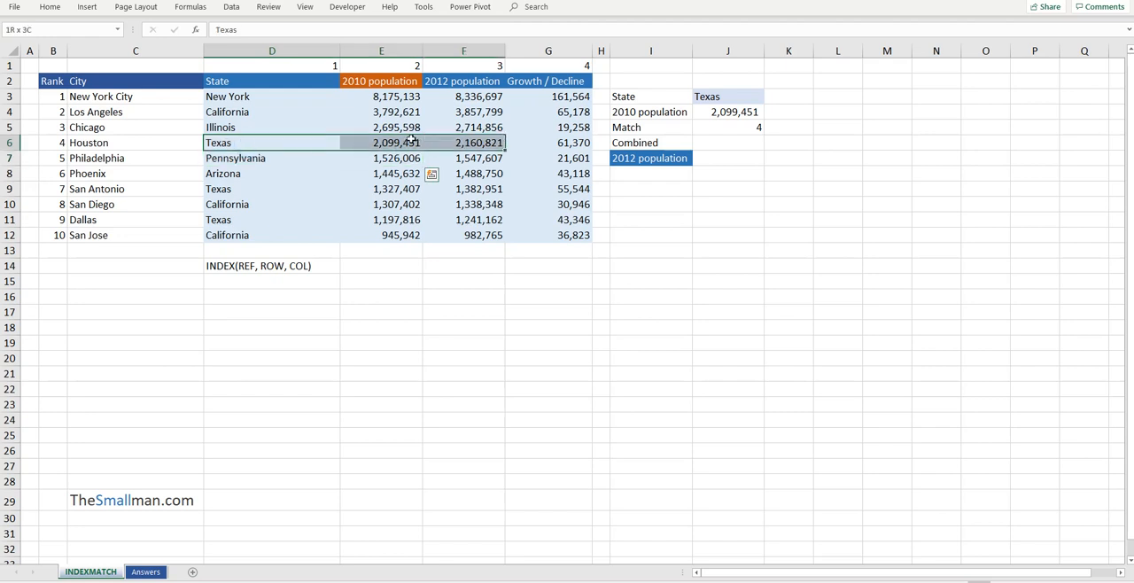
{"action": "left_click", "coordinate": [388, 142]}
{"action": "left_click", "coordinate": [753, 142]}
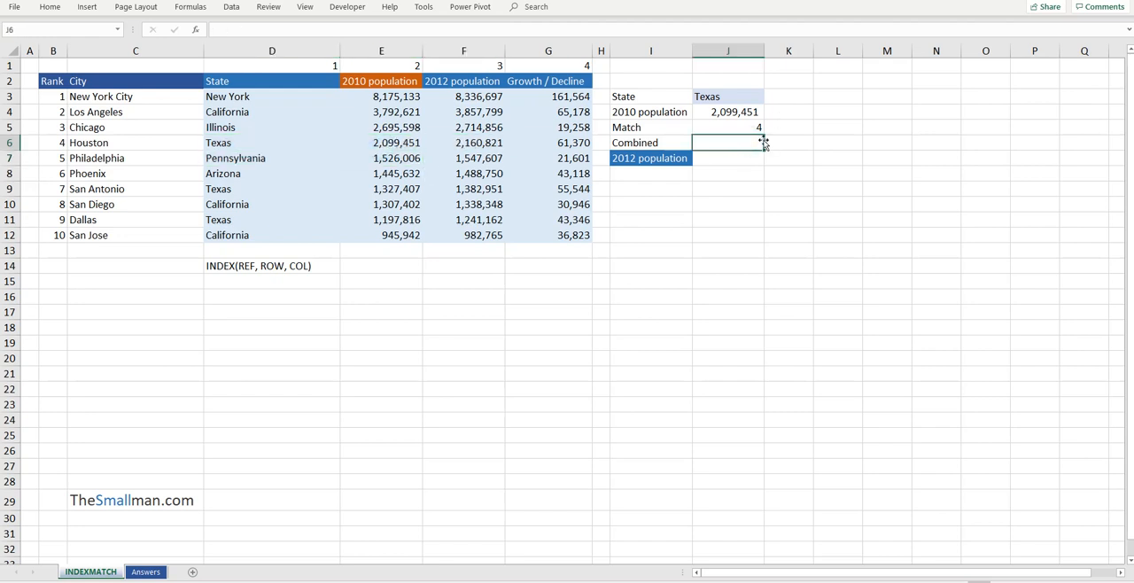
{"action": "left_click_drag", "start_coordinate": [253, 269], "coordinate": [259, 280]}
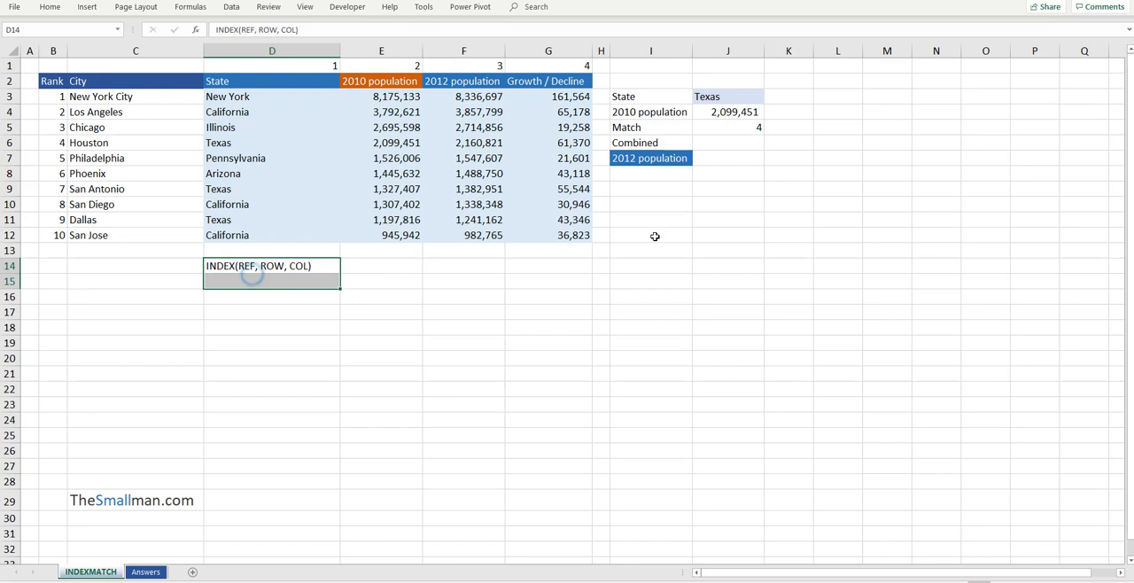
Enter the formula =INDEX(D3:G12,4,2) in the Combined cell J6
{"action": "left_click", "coordinate": [742, 136]}
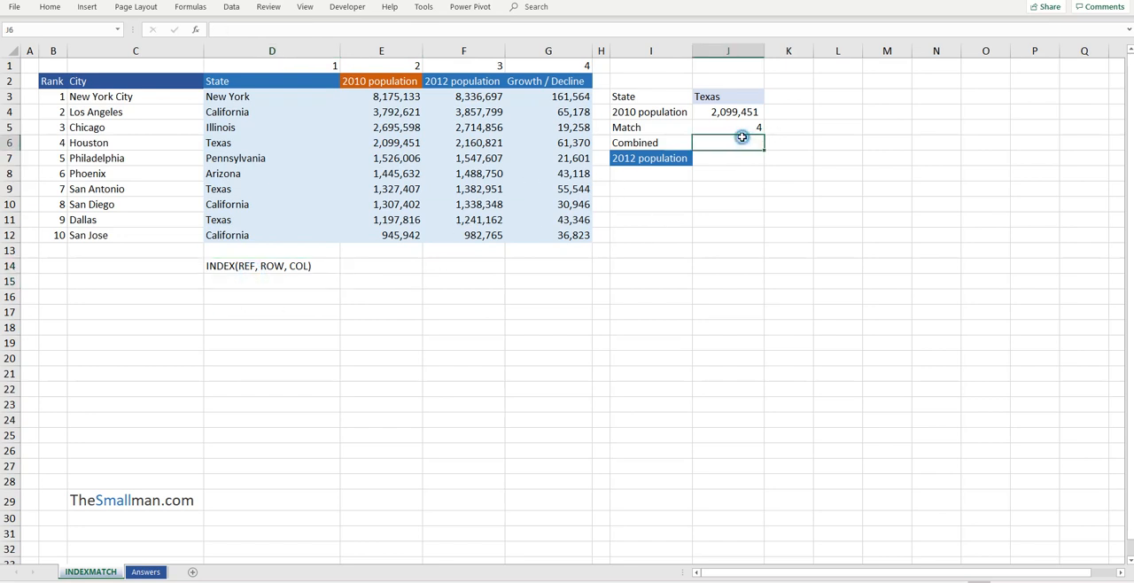
{"action": "type", "text": "=IN"}
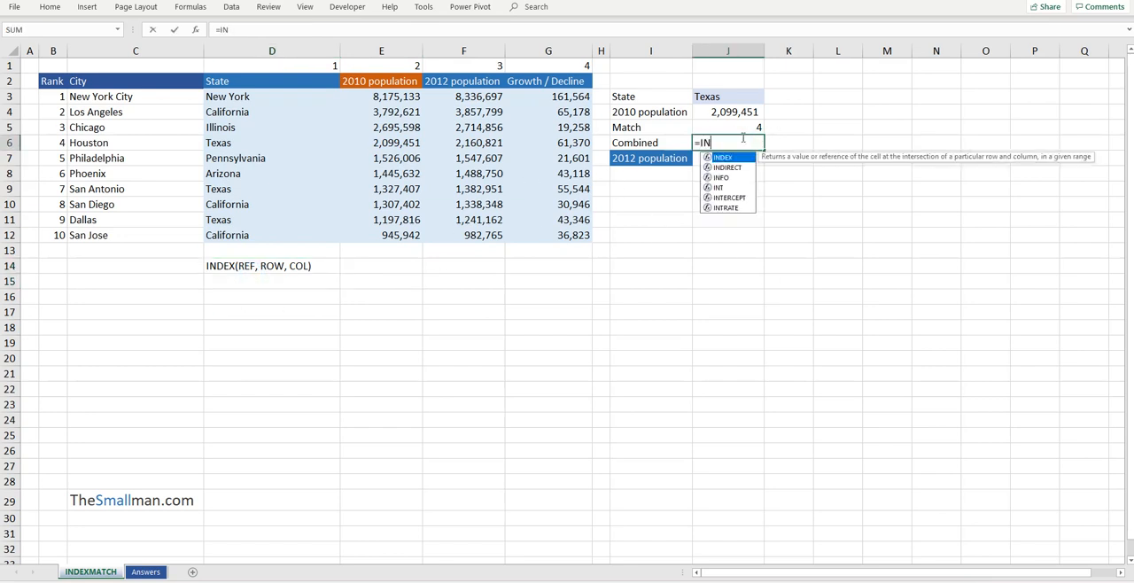
{"action": "type", "text": "DEX("}
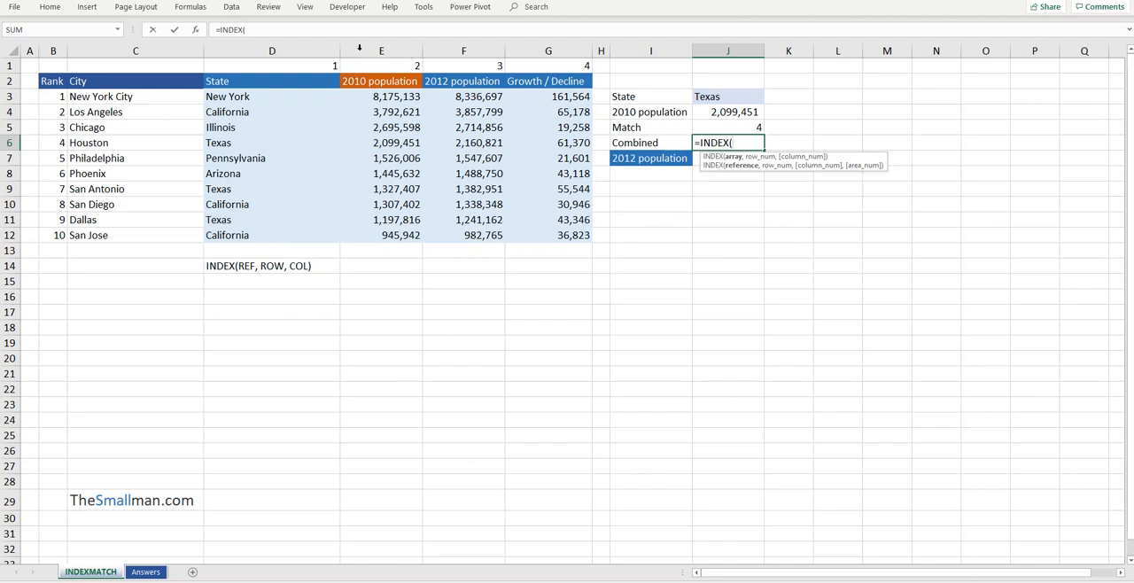
{"action": "left_click_drag", "start_coordinate": [275, 99], "coordinate": [571, 234]}
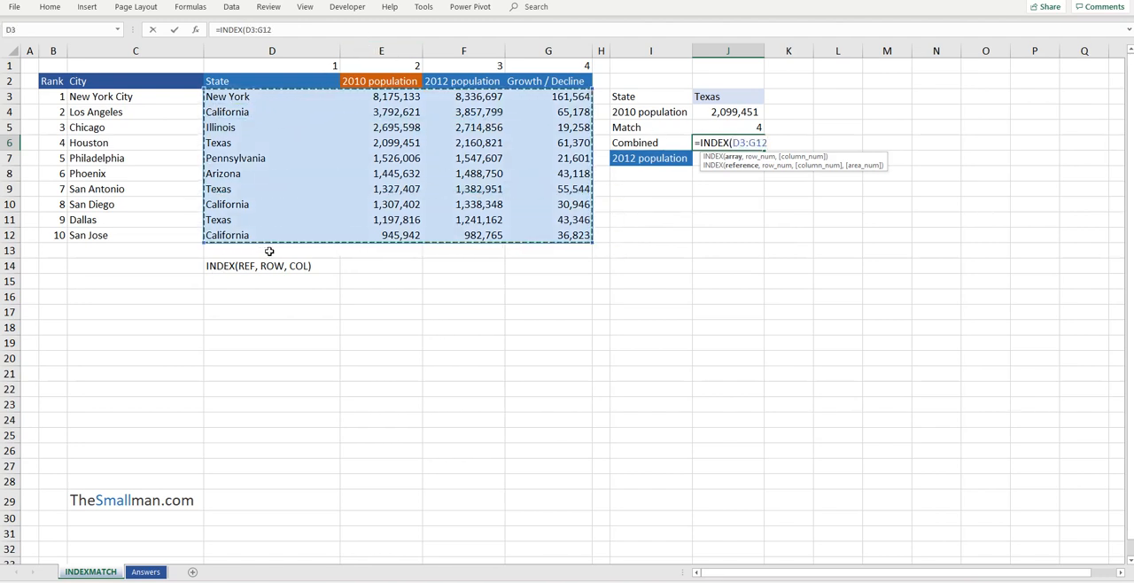
{"action": "type", "text": ","}
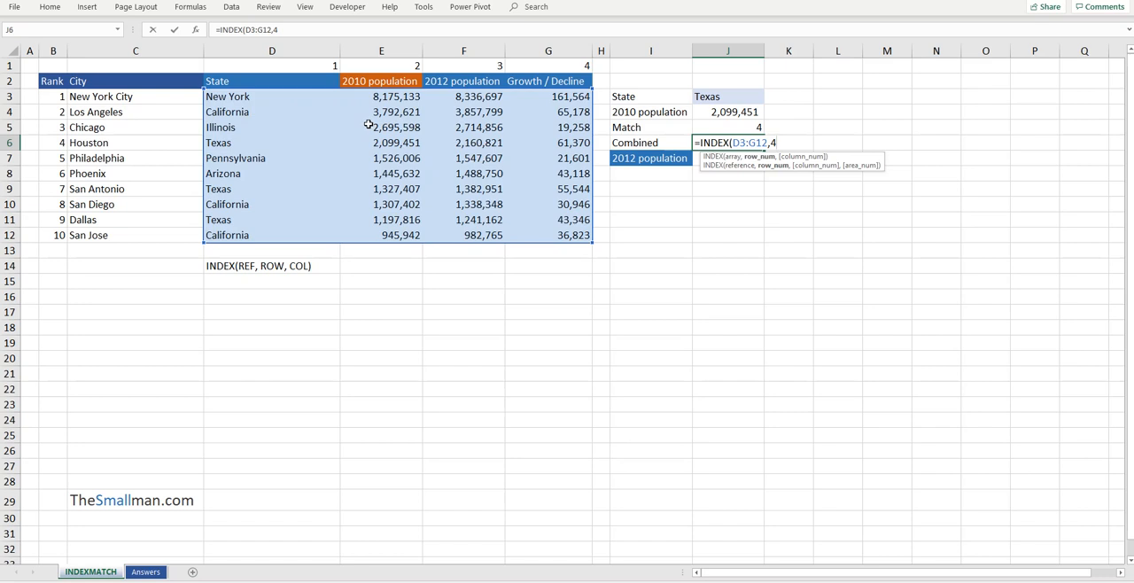
{"action": "type", "text": "4,2"}
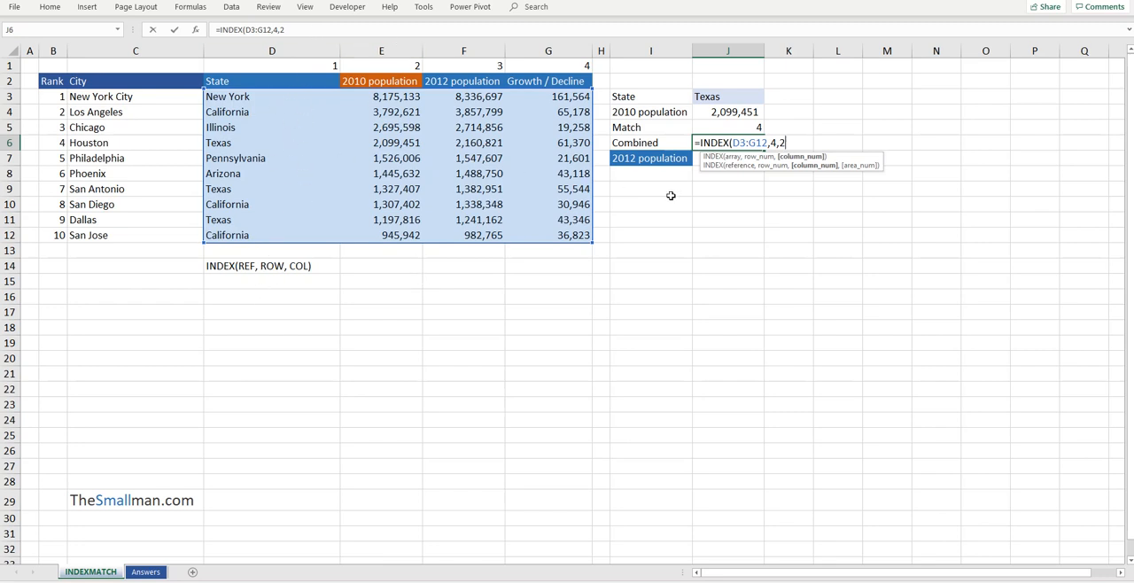
{"action": "type", "text": ")"}
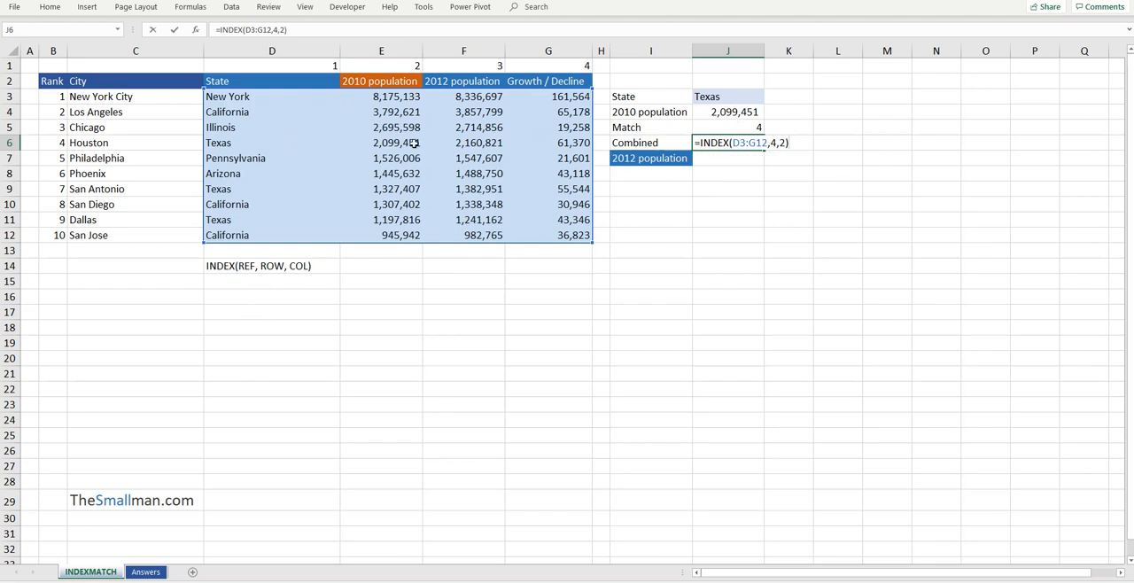
{"action": "key", "text": "Return"}
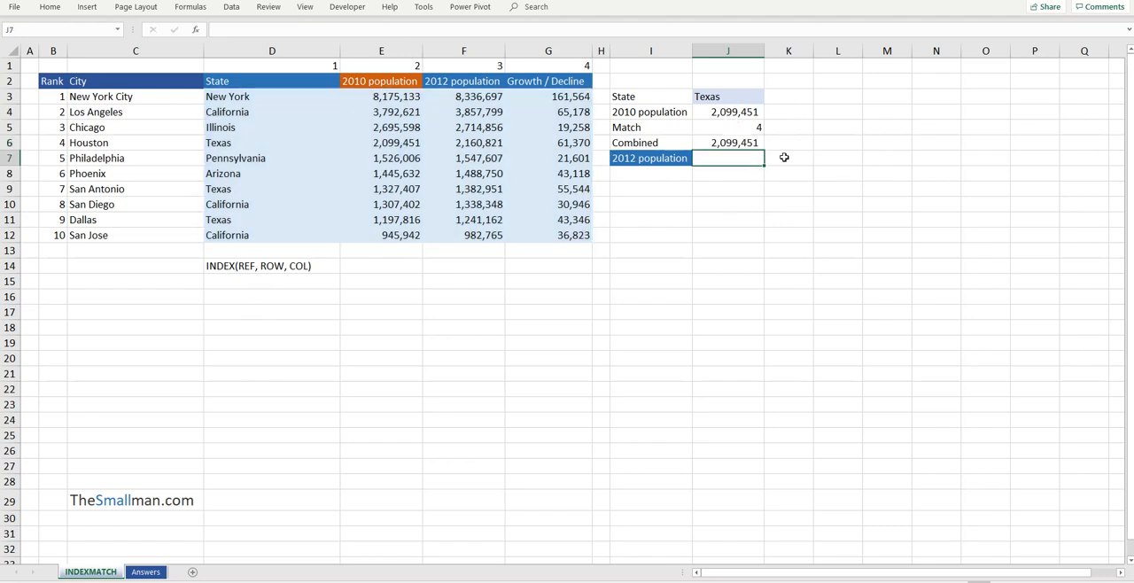
Check the INDEX formula in J6 and the state names in D3:D12
{"action": "left_click", "coordinate": [718, 142]}
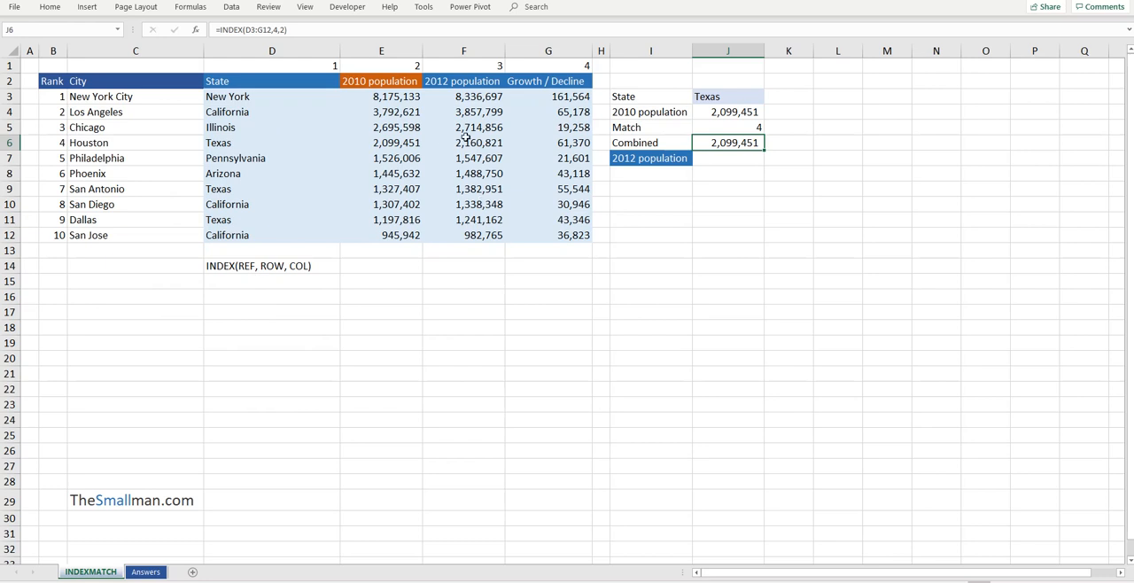
{"action": "left_click", "coordinate": [287, 95]}
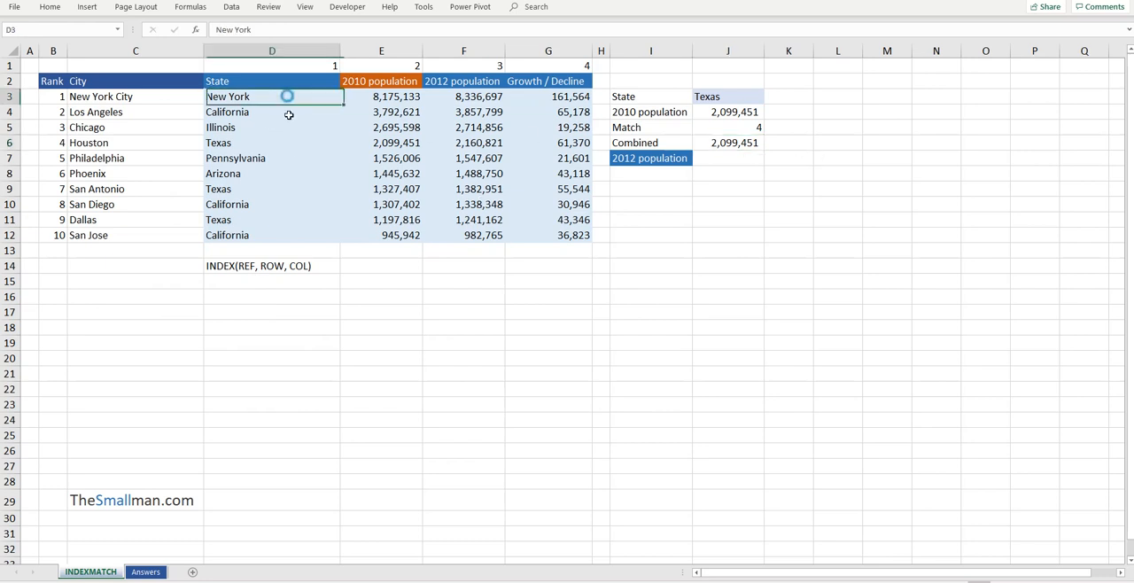
{"action": "left_click_drag", "start_coordinate": [288, 116], "coordinate": [297, 232]}
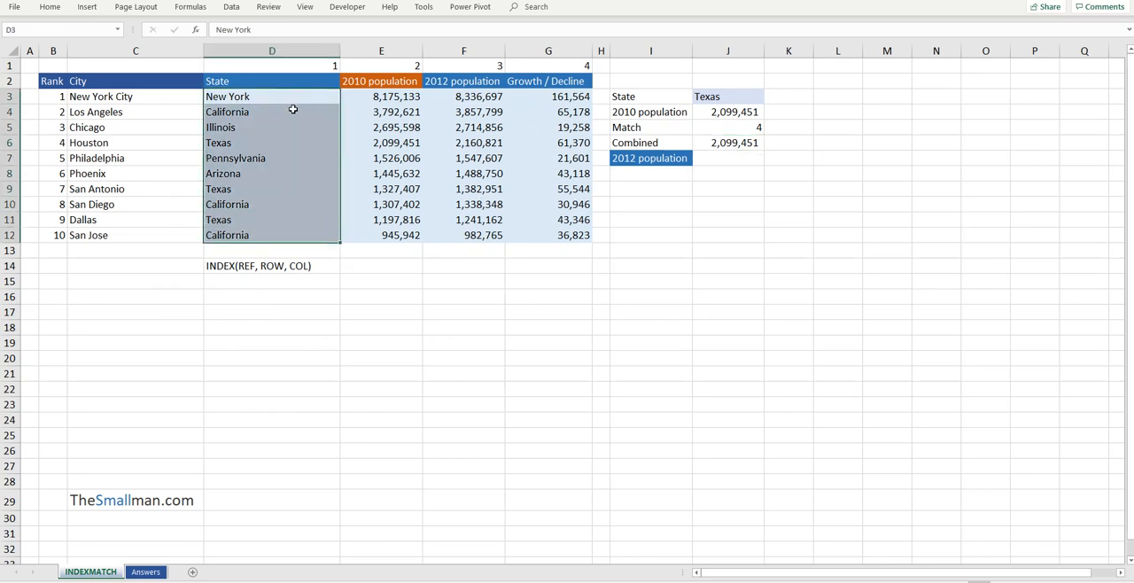
Enter the syntax note "MATCH(REF, LOOKUP RANGE, 0)" in cell D15 under the INDEX note
{"action": "left_click", "coordinate": [290, 277]}
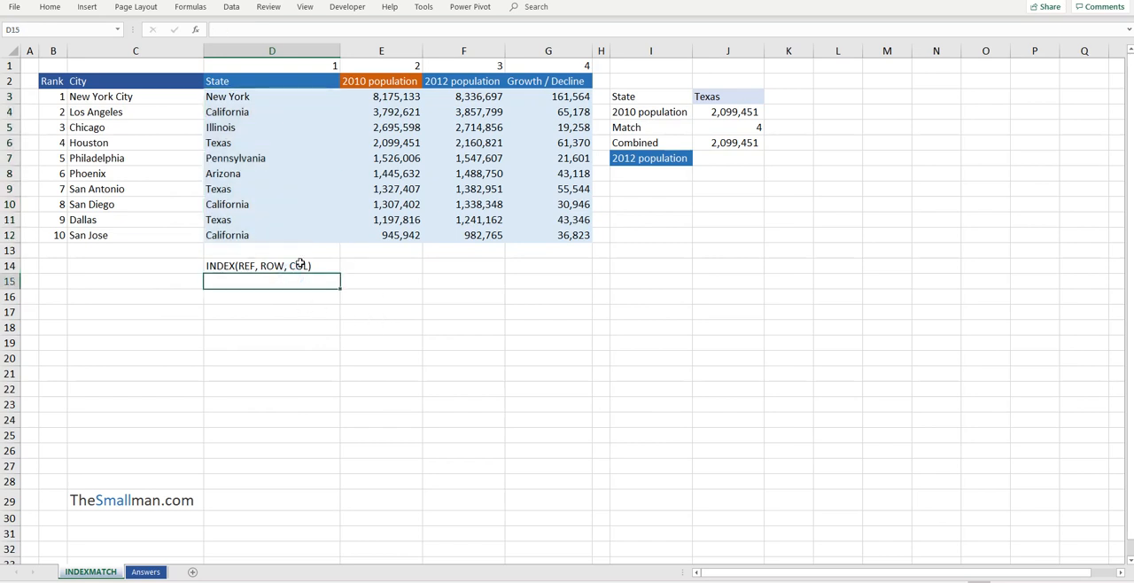
{"action": "type", "text": "MATCH(REF"}
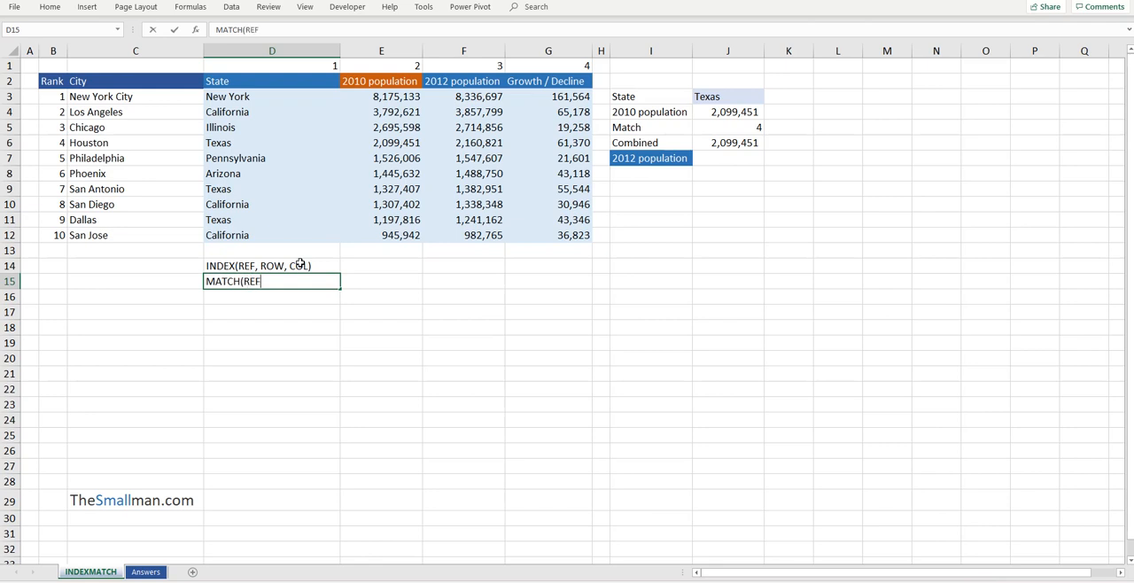
{"action": "type", "text": ", LOOKUP RANGE, 0"}
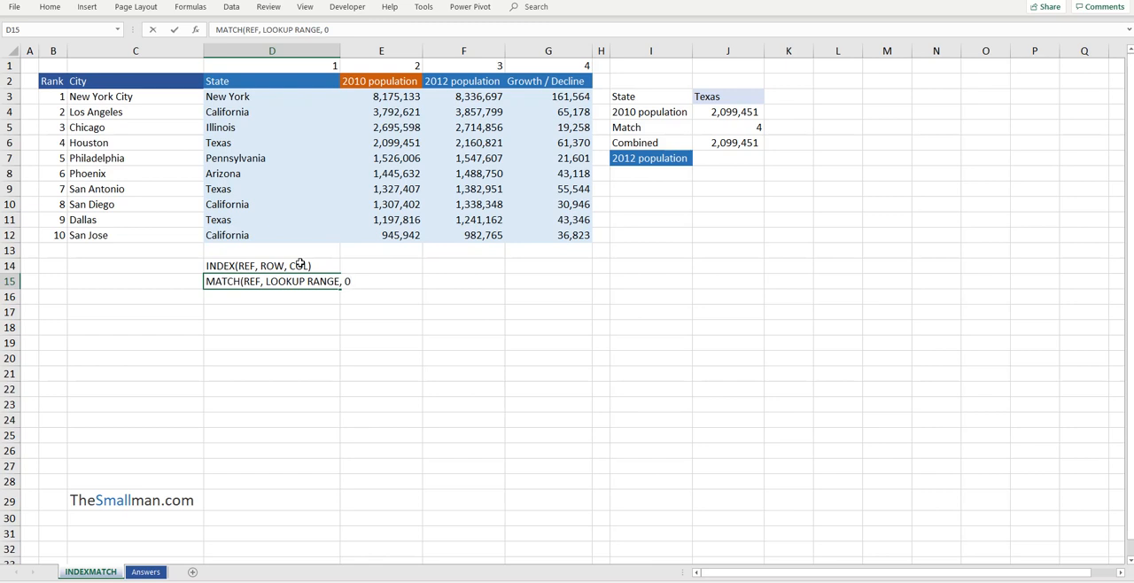
{"action": "type", "text": ")"}
{"action": "key", "text": "Return"}
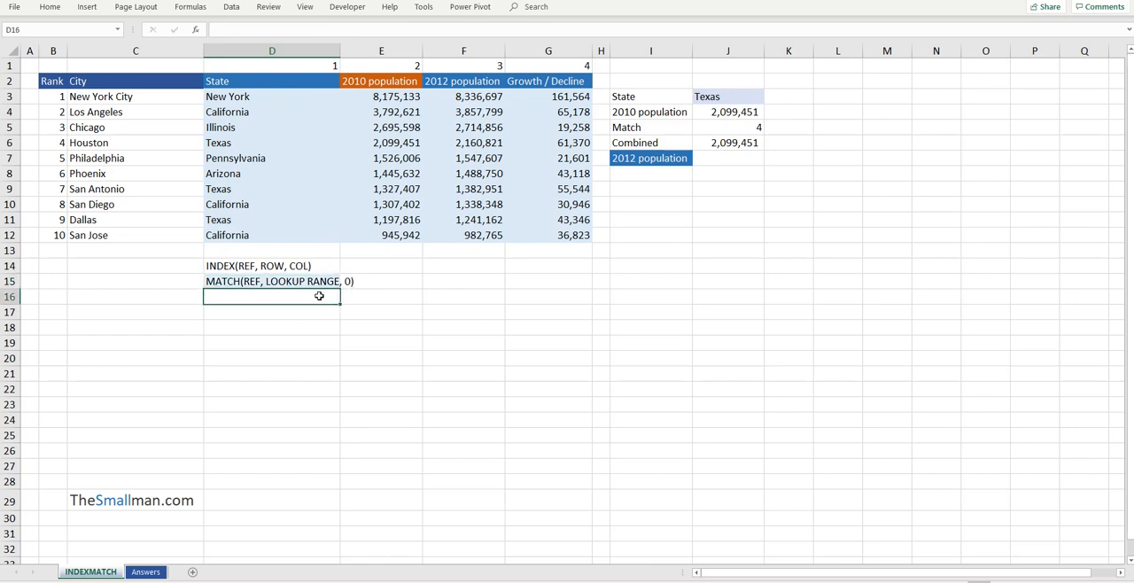
{"action": "left_click", "coordinate": [304, 281]}
{"action": "left_click", "coordinate": [312, 299]}
{"action": "left_click", "coordinate": [325, 281]}
{"action": "left_click", "coordinate": [347, 294]}
{"action": "left_click", "coordinate": [310, 283]}
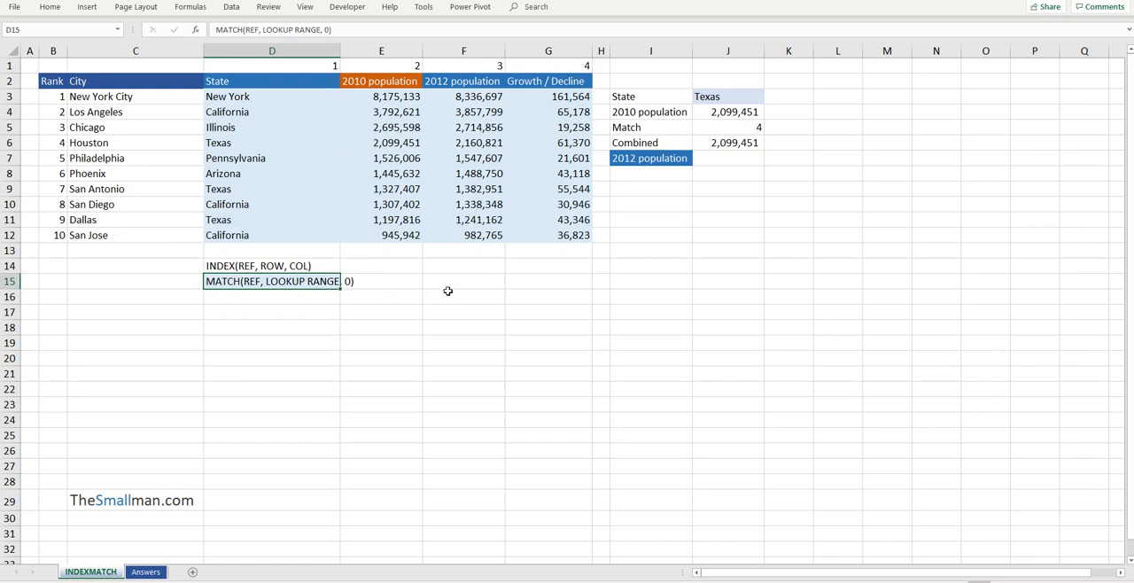
Compare the State cell J3 with the first four state names in D3:D6 and the MATCH syntax note in D15
{"action": "left_click", "coordinate": [721, 100]}
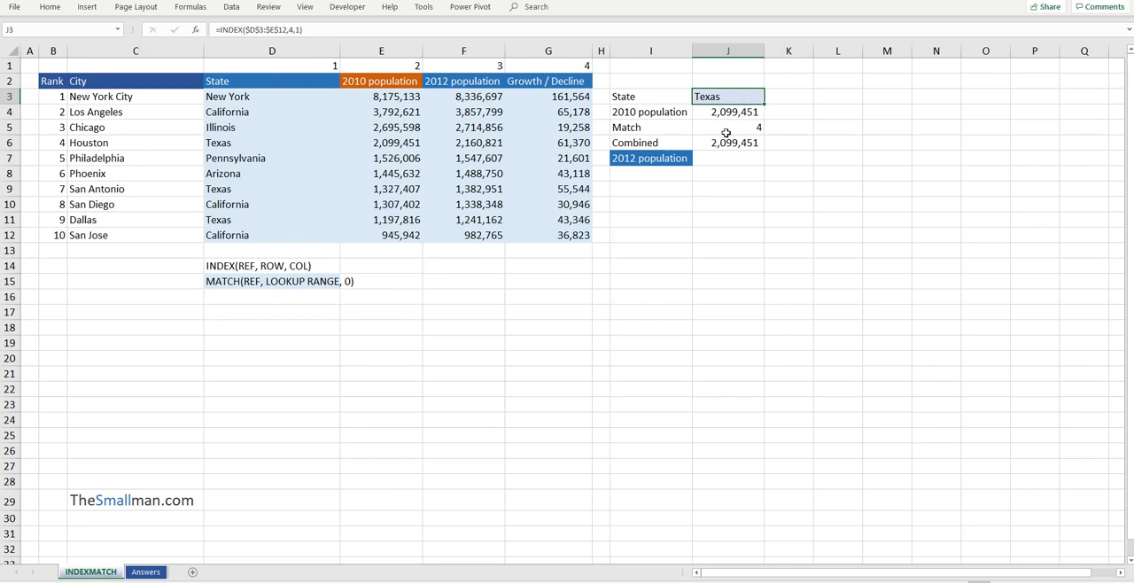
{"action": "left_click_drag", "start_coordinate": [269, 97], "coordinate": [275, 144]}
{"action": "left_click", "coordinate": [285, 283]}
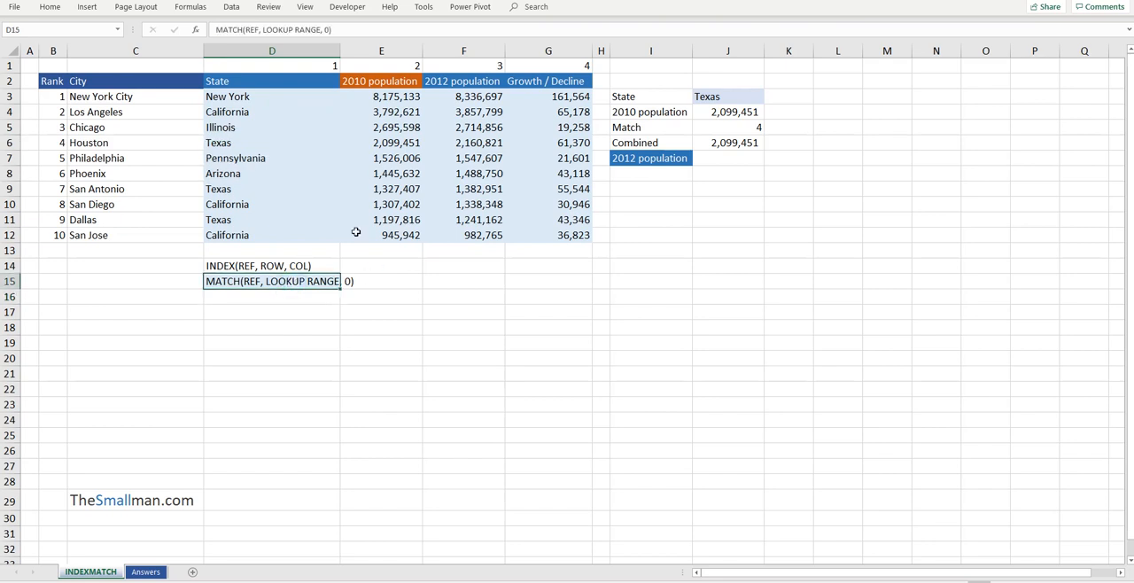
{"action": "left_click_drag", "start_coordinate": [276, 102], "coordinate": [272, 143]}
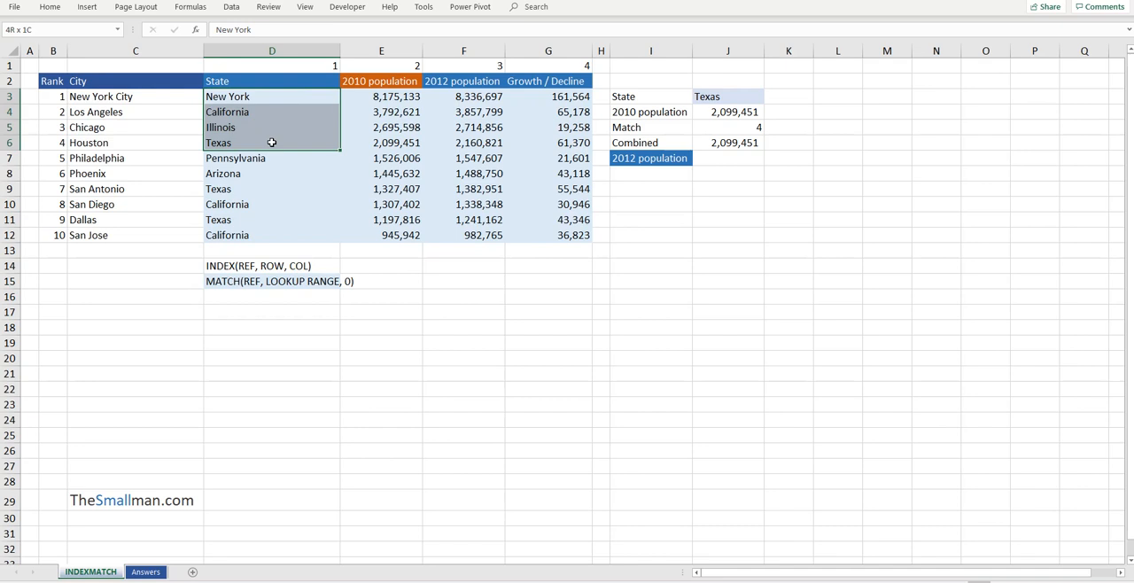
{"action": "left_click_drag", "start_coordinate": [280, 100], "coordinate": [286, 143]}
Widen column K slightly and start an INDEX formula in K6 with D3:G12 as the array
{"action": "left_click_drag", "start_coordinate": [814, 50], "coordinate": [831, 50]}
{"action": "left_click", "coordinate": [798, 143]}
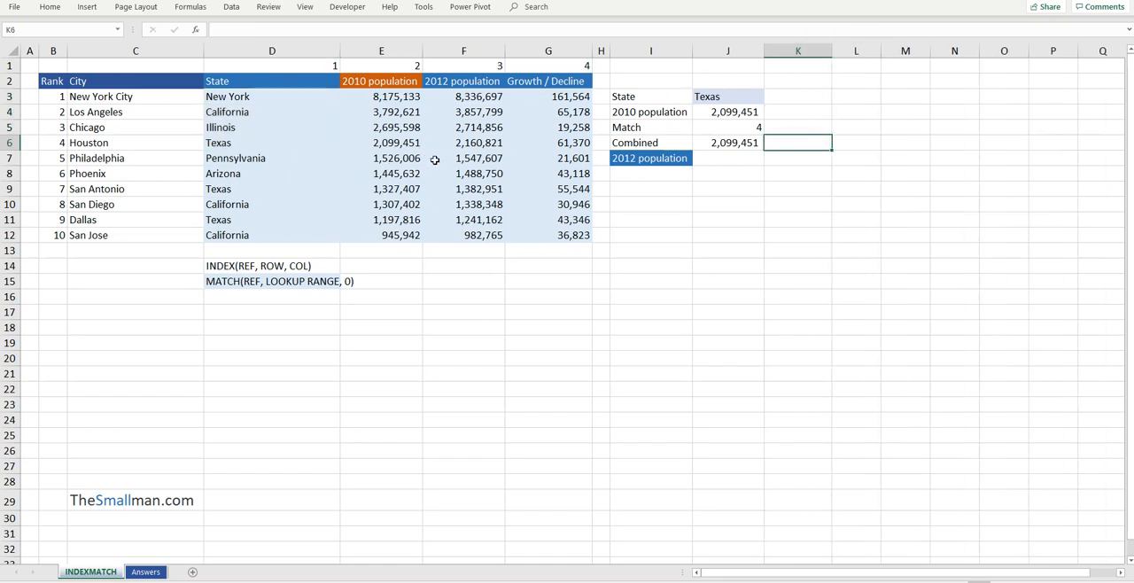
{"action": "type", "text": "=IND"}
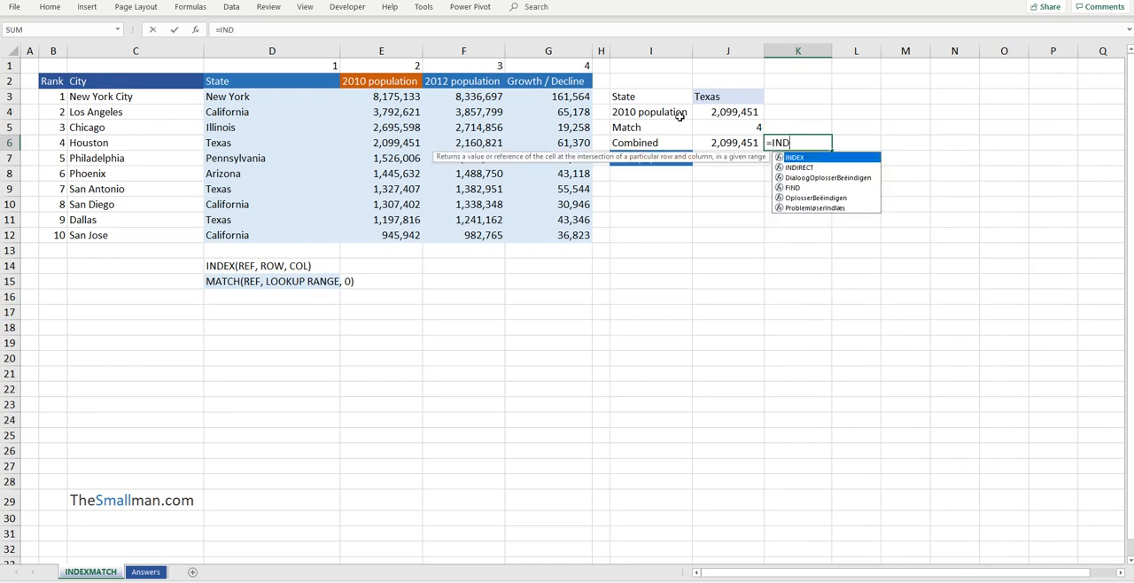
{"action": "type", "text": "EX("}
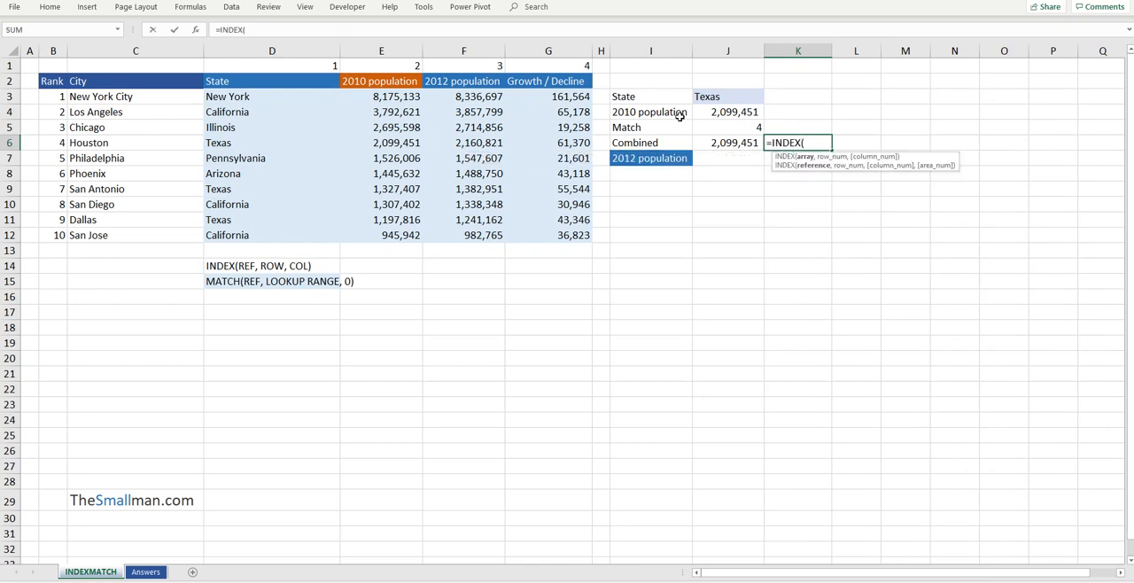
{"action": "left_click_drag", "start_coordinate": [273, 95], "coordinate": [546, 242]}
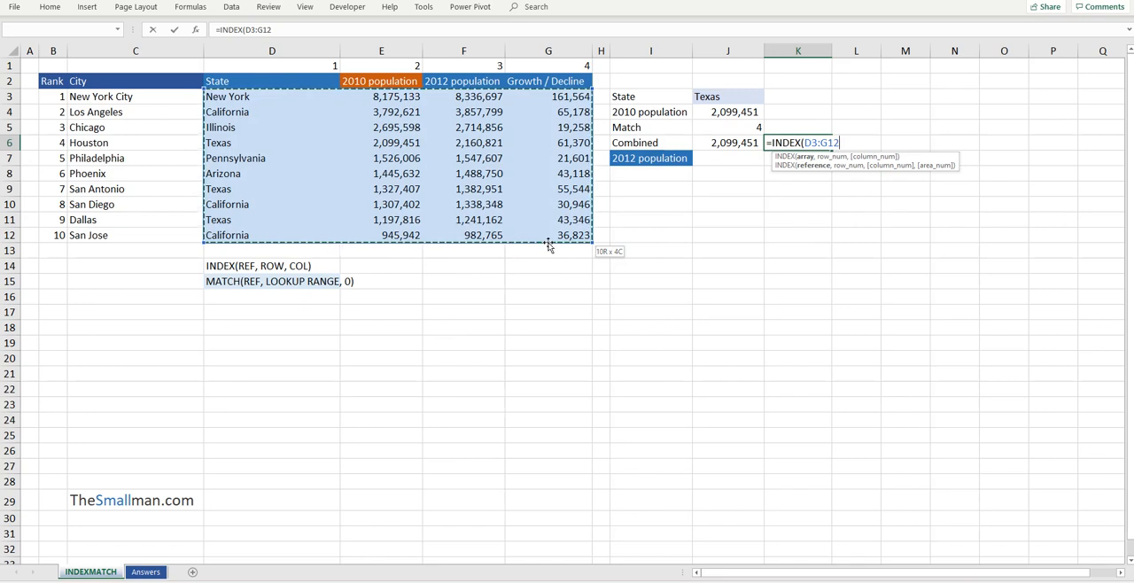
{"action": "type", "text": ","}
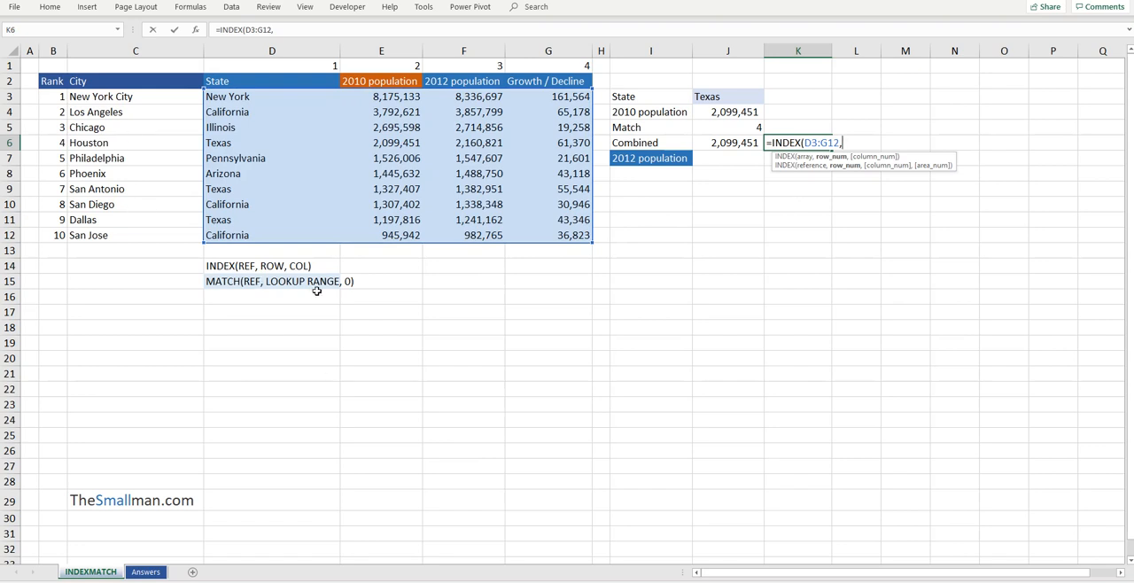
{"action": "type", "text": "MA"}
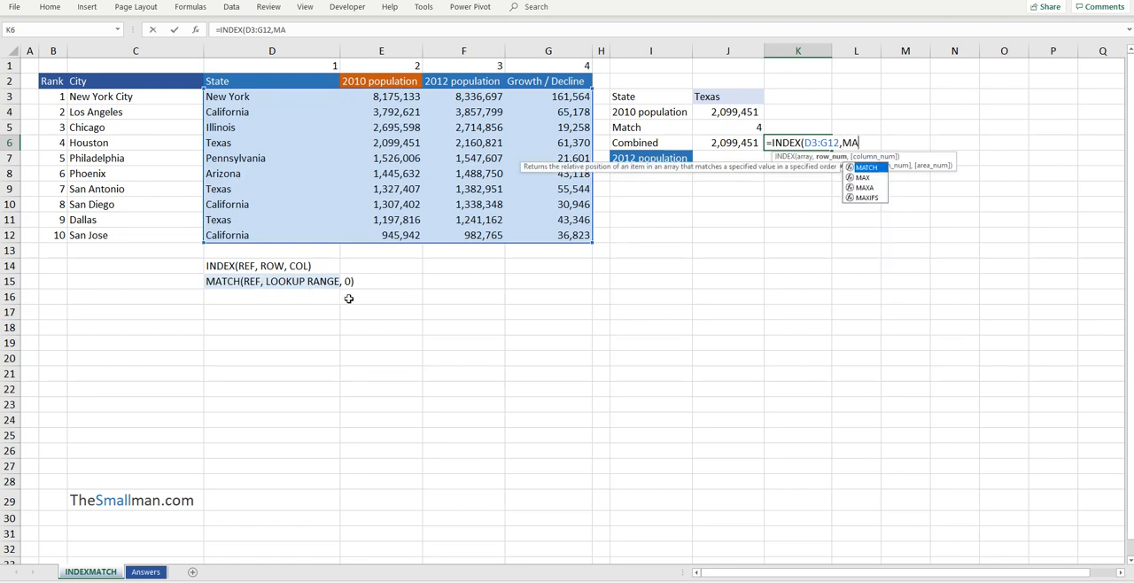
Complete the K6 formula with MATCH(J3,D3:D12,0) as the row number and 2 as the column number
{"action": "key", "text": "Tab"}
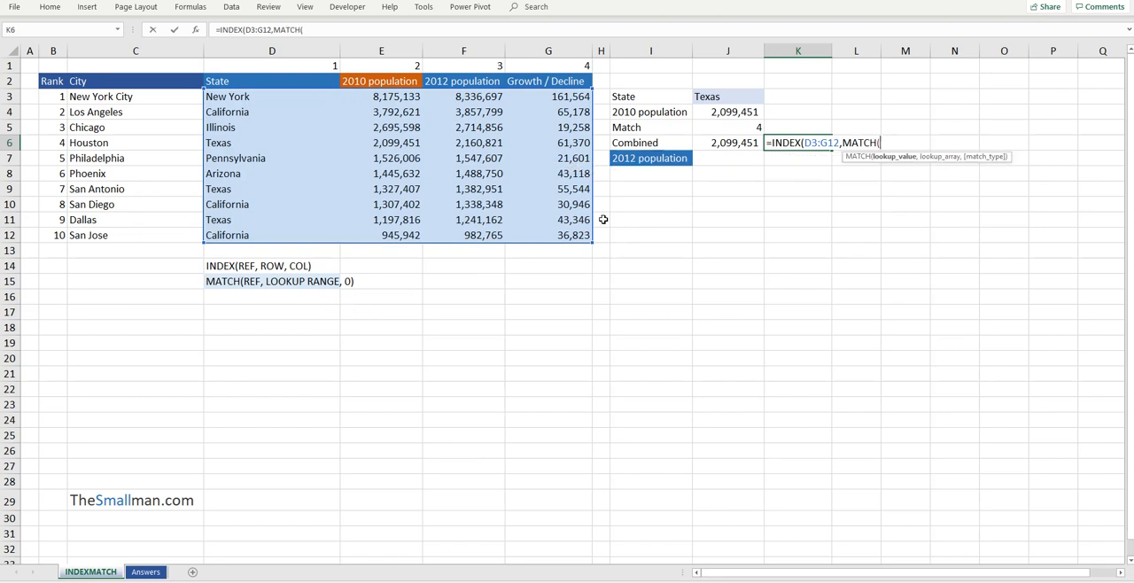
{"action": "left_click", "coordinate": [726, 99]}
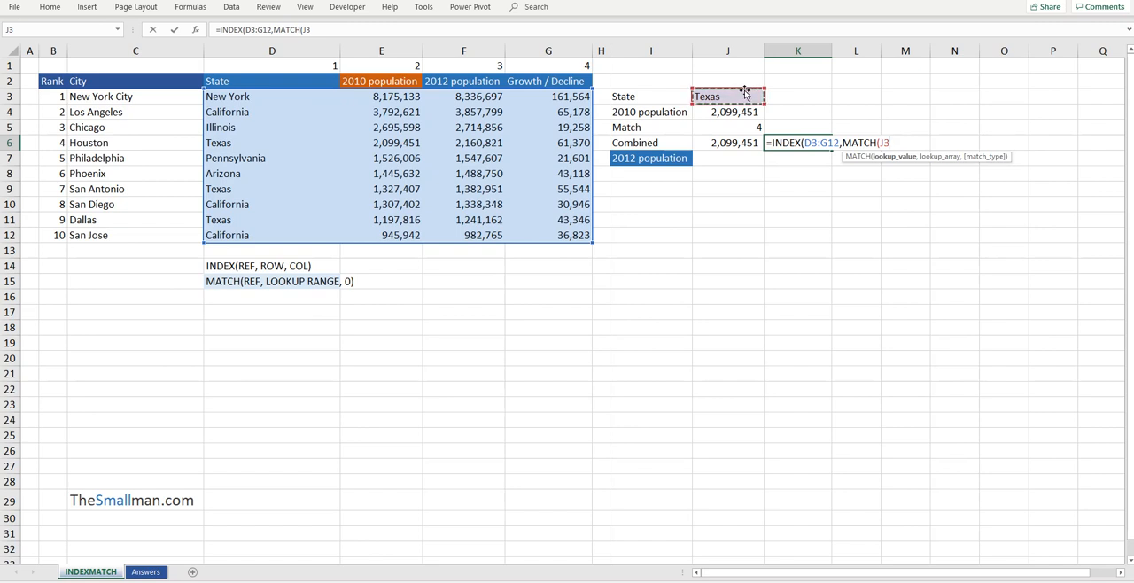
{"action": "type", "text": ","}
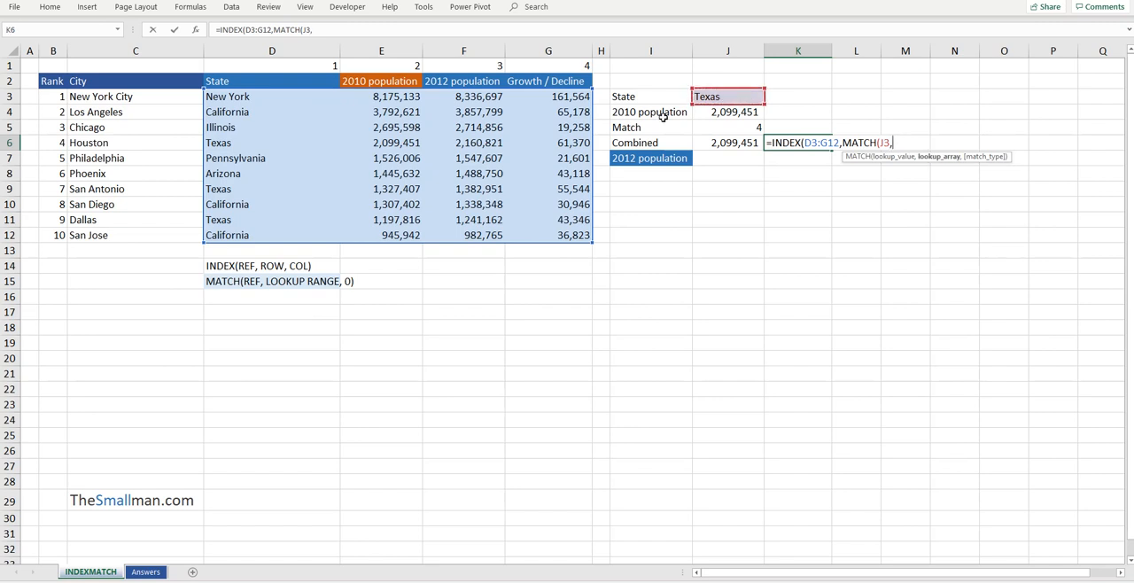
{"action": "left_click_drag", "start_coordinate": [306, 98], "coordinate": [281, 235]}
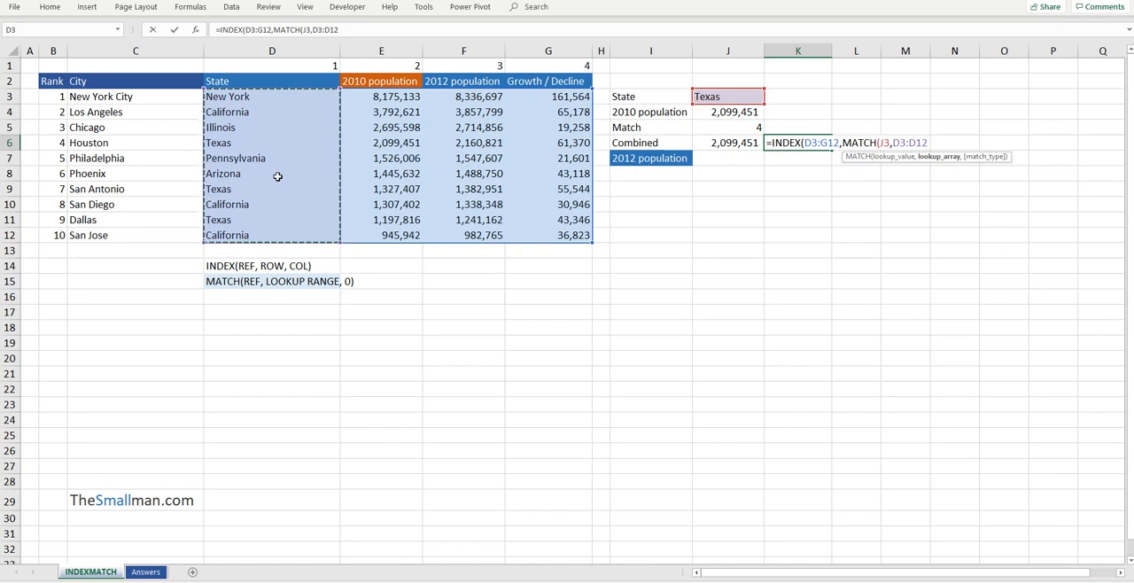
{"action": "type", "text": ","}
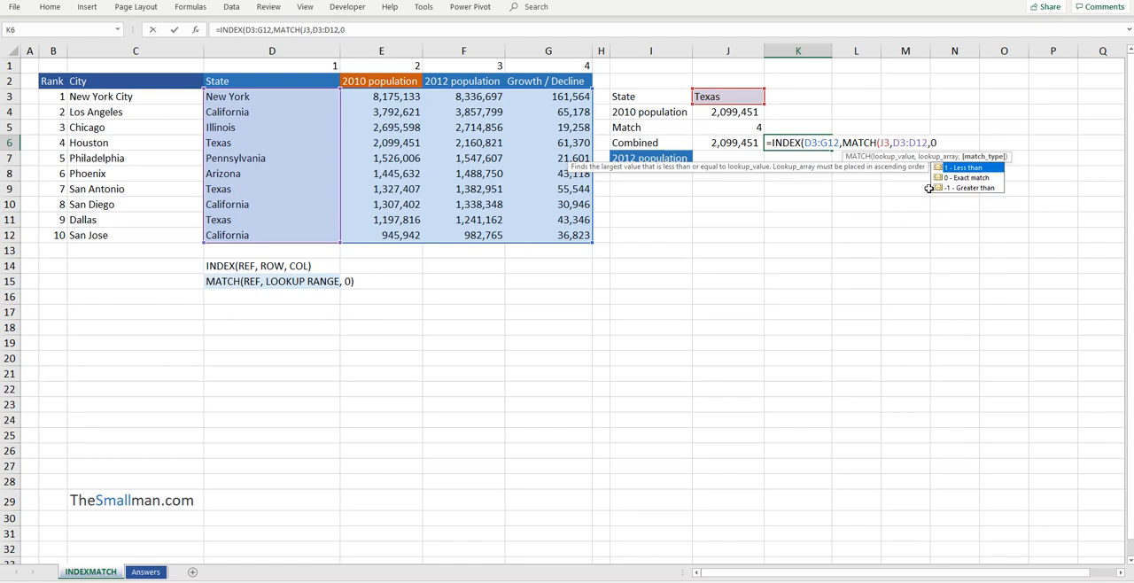
{"action": "type", "text": "0)"}
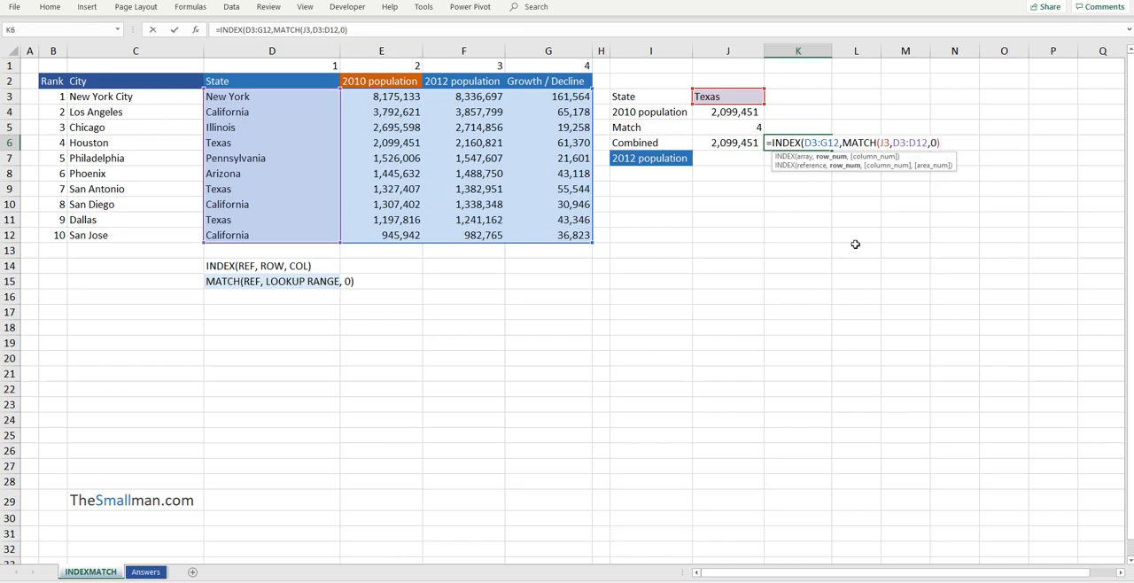
{"action": "type", "text": ","}
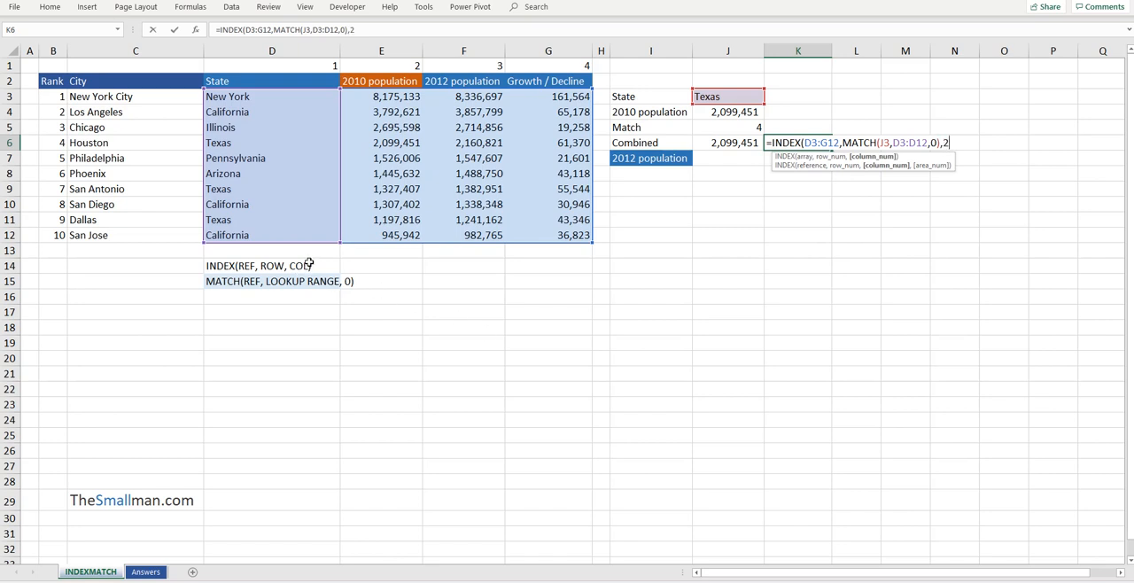
{"action": "type", "text": "2)"}
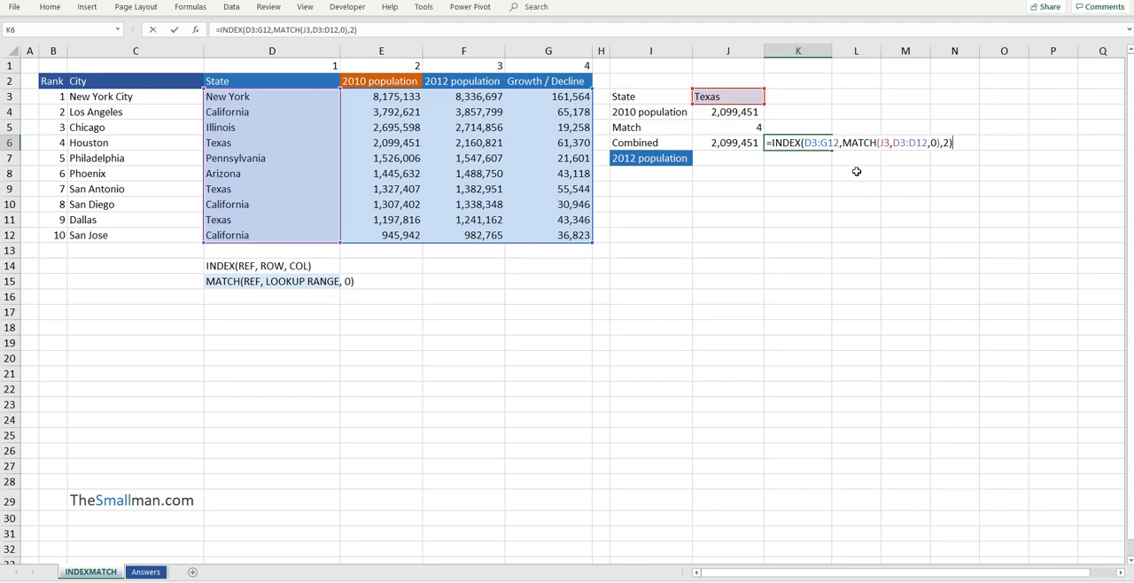
{"action": "key", "text": "Return"}
Format the number in K6 with a thousands separator and no decimals
{"action": "left_click", "coordinate": [828, 146]}
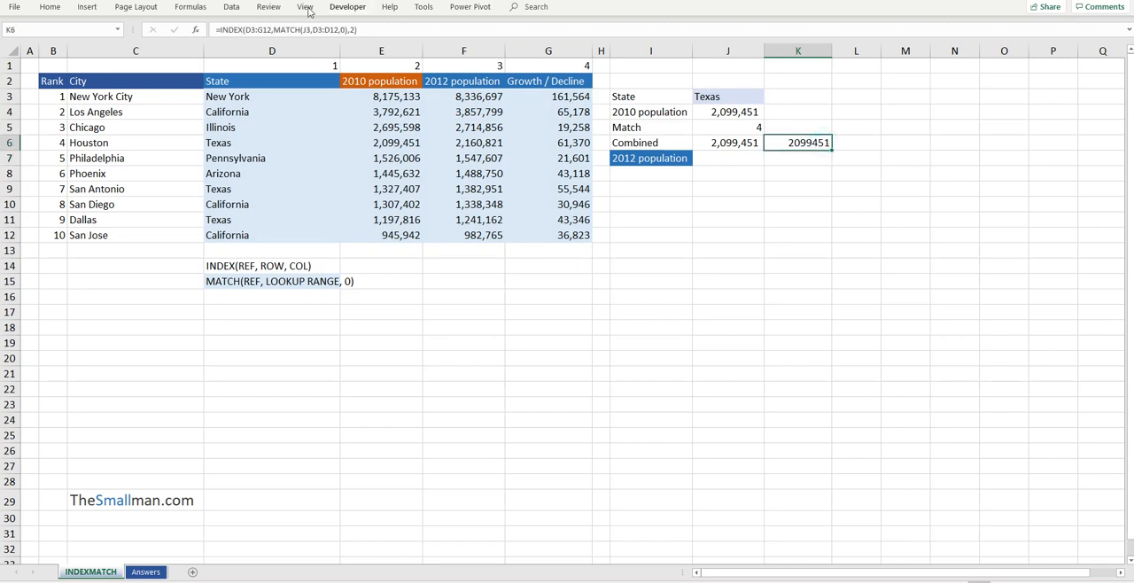
{"action": "left_click", "coordinate": [62, 11]}
{"action": "left_click", "coordinate": [429, 48]}
{"action": "left_click", "coordinate": [459, 48]}
{"action": "left_click", "coordinate": [793, 146]}
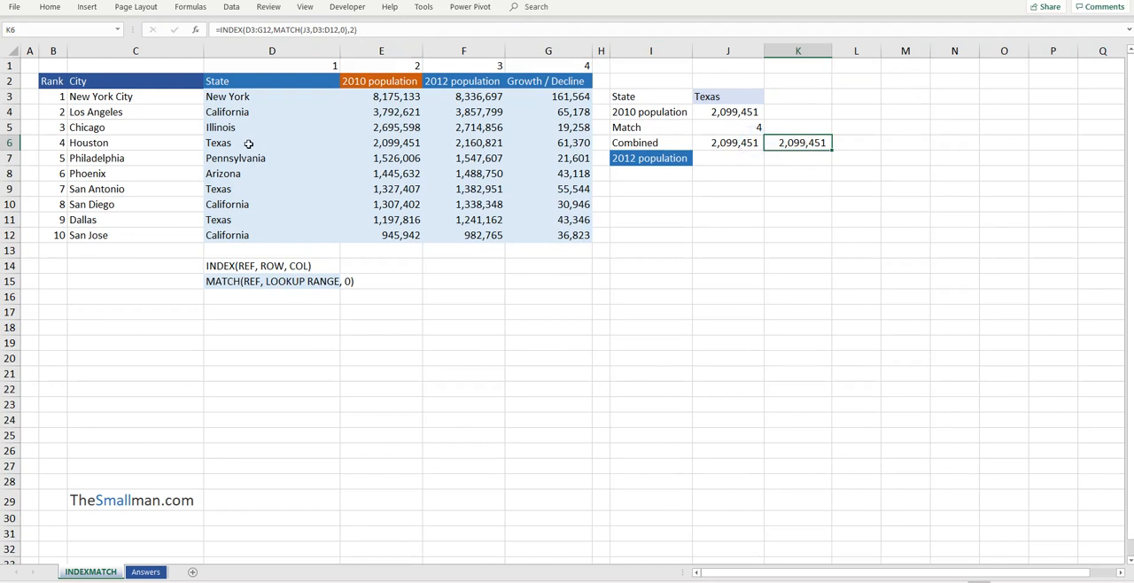
Trace the fourth row through the State and 2010 population columns and check the State cell J3
{"action": "left_click_drag", "start_coordinate": [269, 92], "coordinate": [281, 141]}
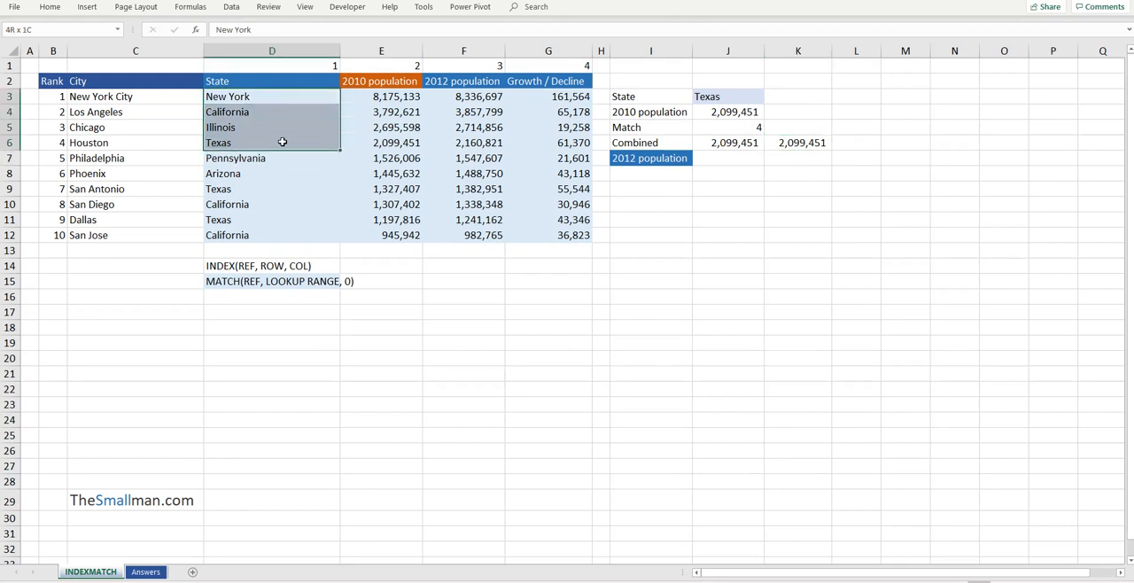
{"action": "left_click_drag", "start_coordinate": [407, 92], "coordinate": [403, 144]}
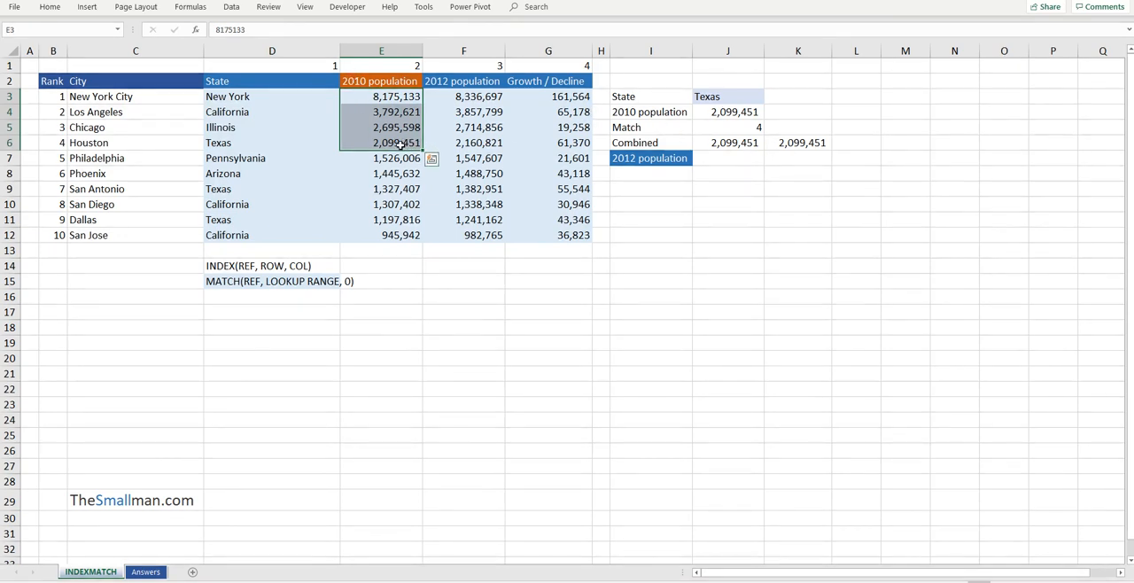
{"action": "left_click_drag", "start_coordinate": [381, 81], "coordinate": [268, 81]}
{"action": "left_click", "coordinate": [735, 110]}
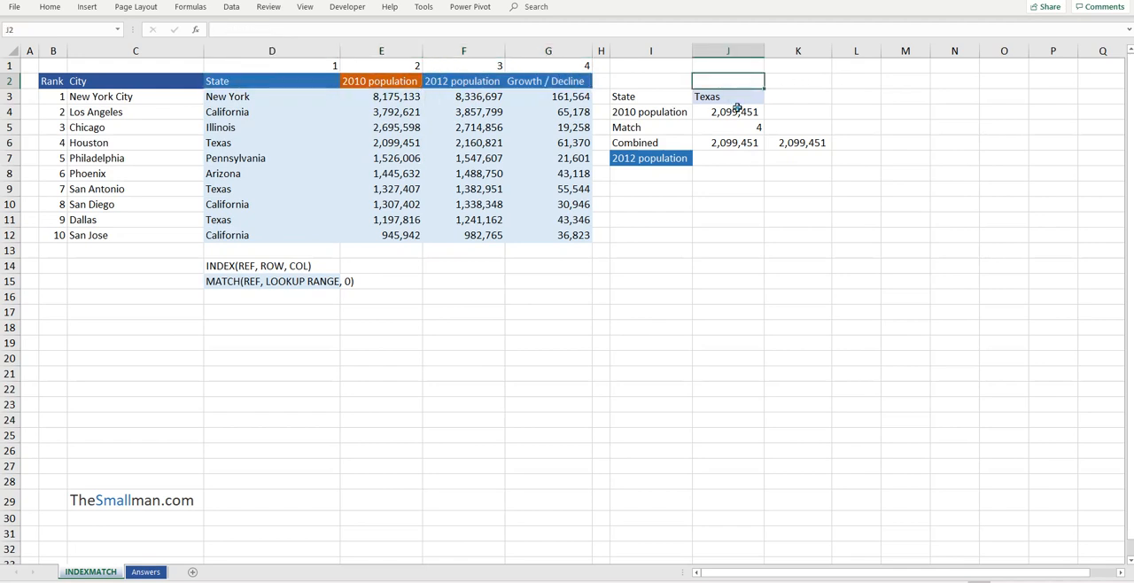
{"action": "left_click", "coordinate": [753, 95]}
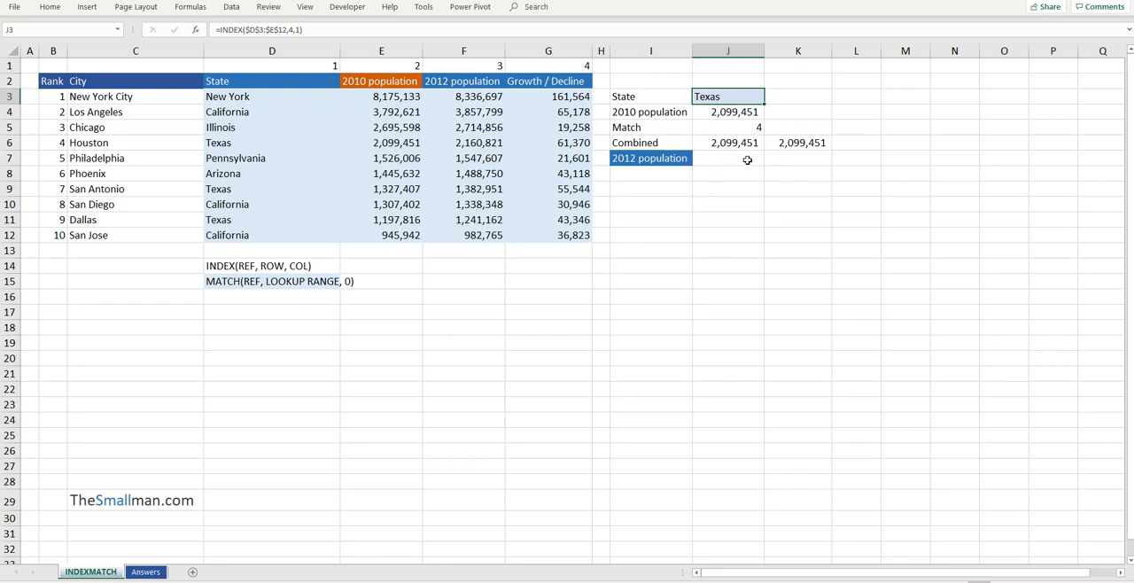
Enter the syntax note "INDEX(REF, MATCH, MATCH)" in cell D16 under the MATCH note
{"action": "left_click", "coordinate": [314, 303]}
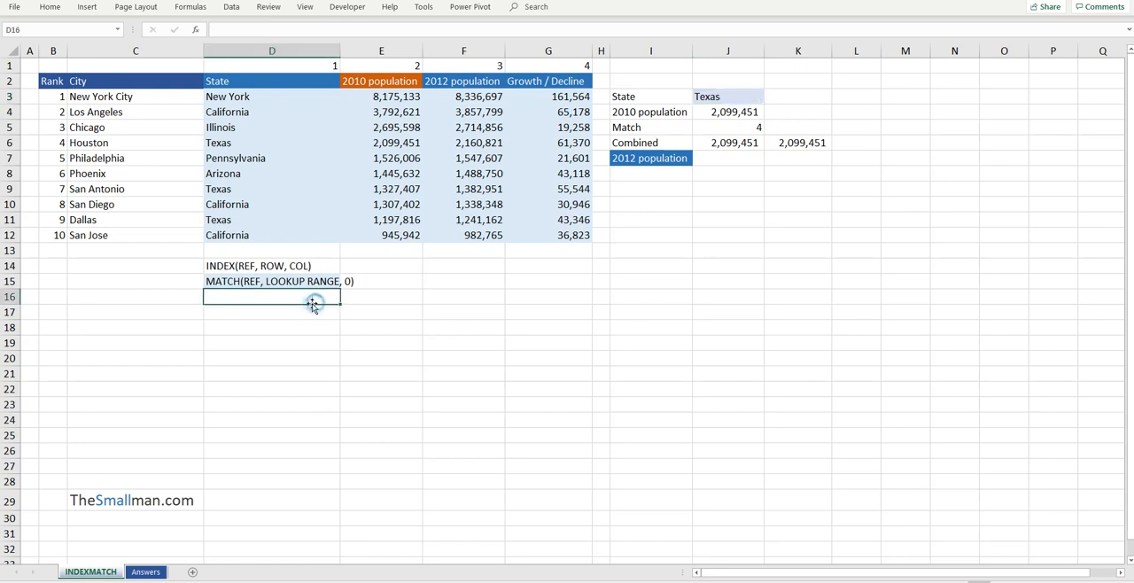
{"action": "type", "text": "INDE"}
{"action": "key", "text": "BackSpace"}
{"action": "type", "text": "DEX(RE"}
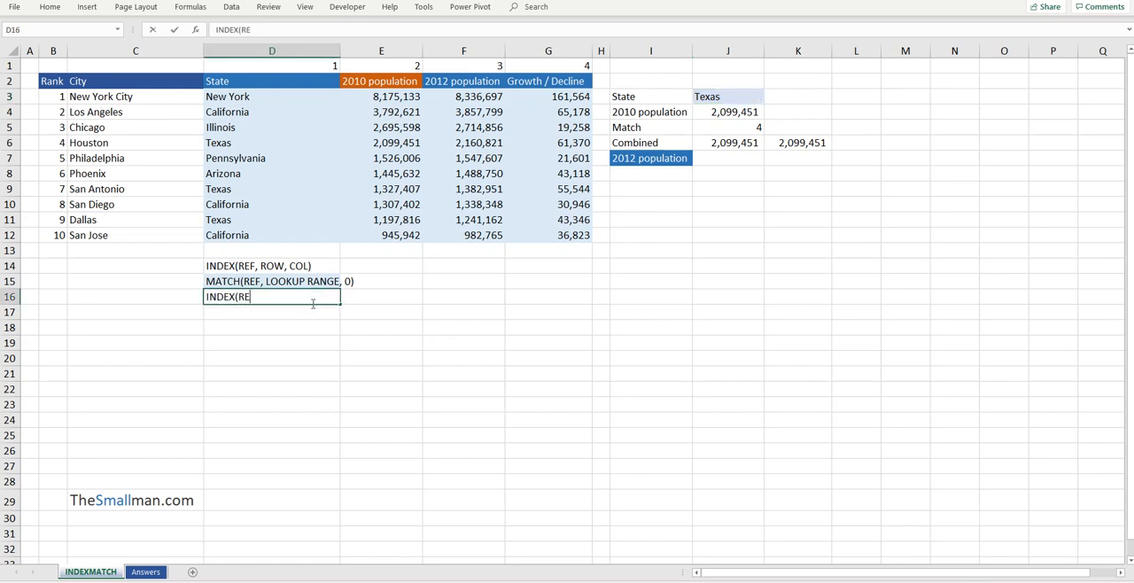
{"action": "type", "text": "F, MATCH, MATCH"}
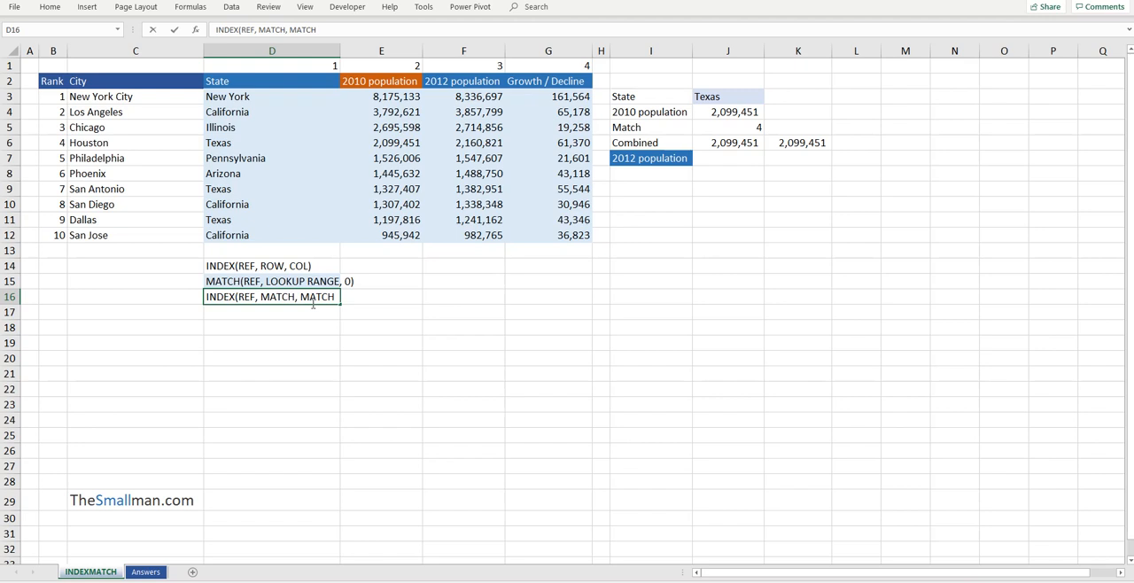
{"action": "type", "text": ")"}
{"action": "left_click", "coordinate": [719, 163]}
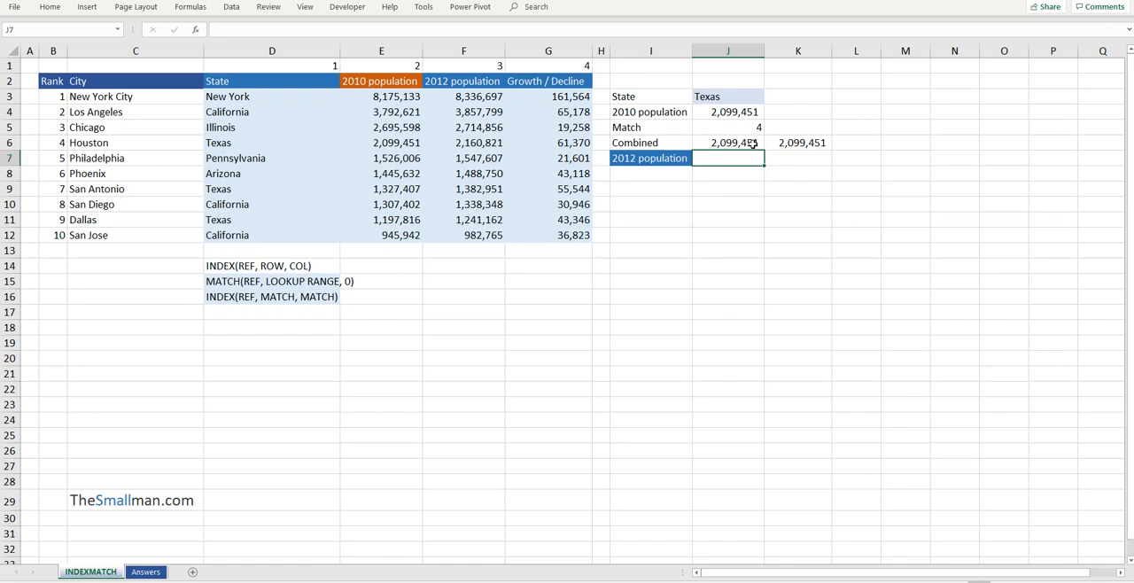
Review the Combined results in J6 and K6, and start an INDEX formula in J7 with D3:G12 as the array
{"action": "left_click", "coordinate": [752, 145]}
{"action": "left_click", "coordinate": [819, 143]}
{"action": "left_click", "coordinate": [743, 161]}
{"action": "type", "text": "=INDEX("}
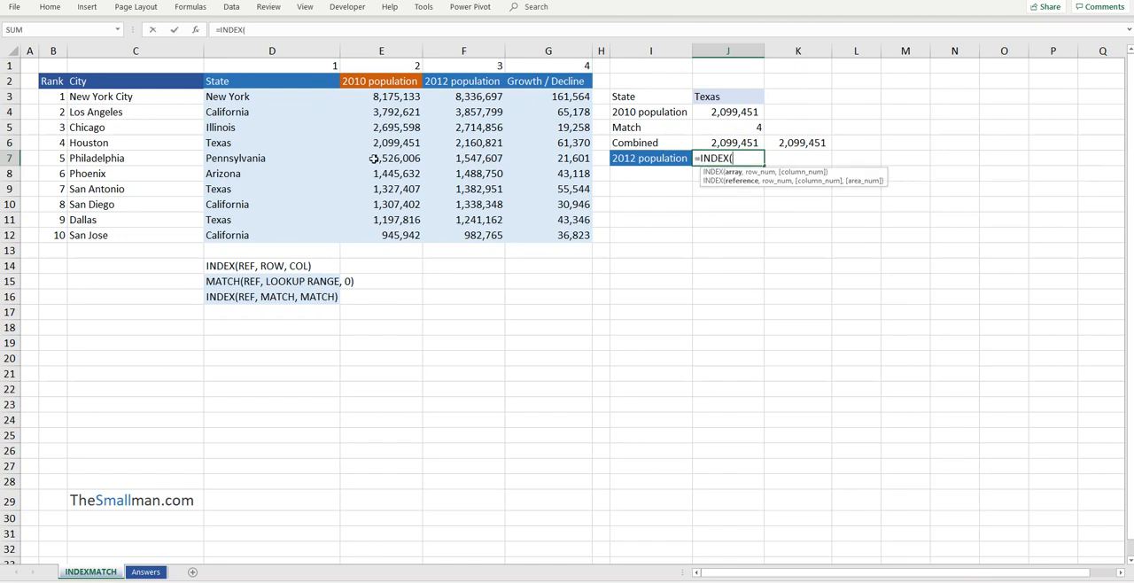
{"action": "left_click_drag", "start_coordinate": [261, 98], "coordinate": [548, 233]}
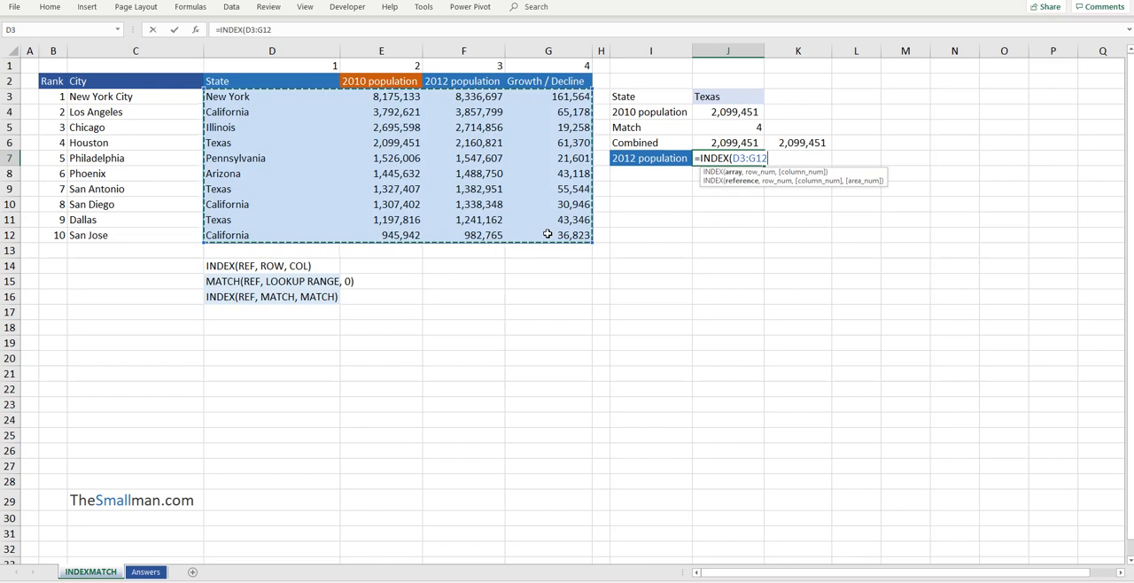
{"action": "type", "text": ","}
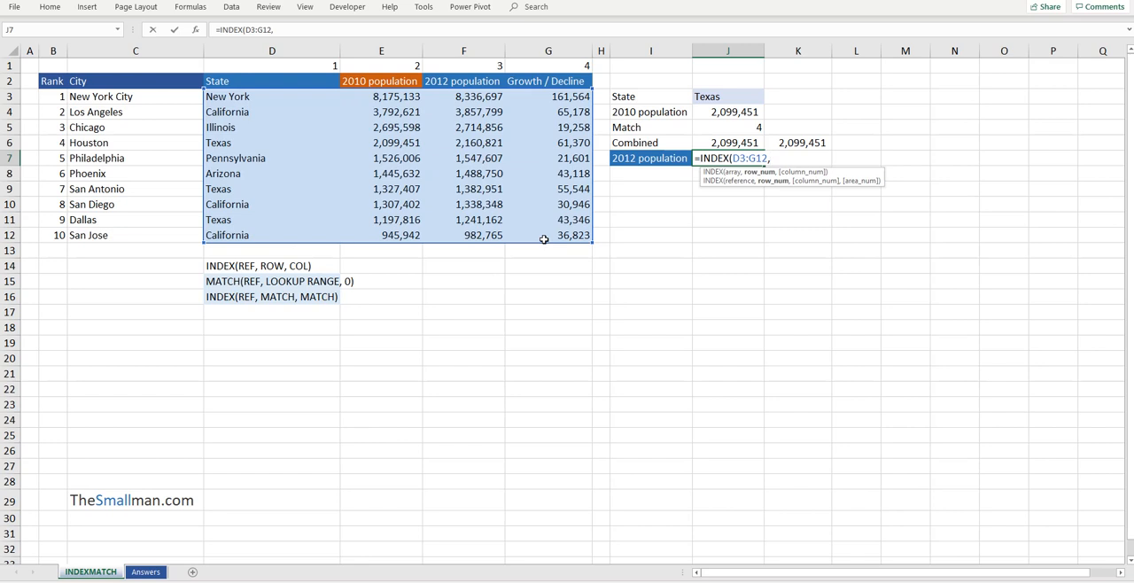
{"action": "type", "text": "MATCH"}
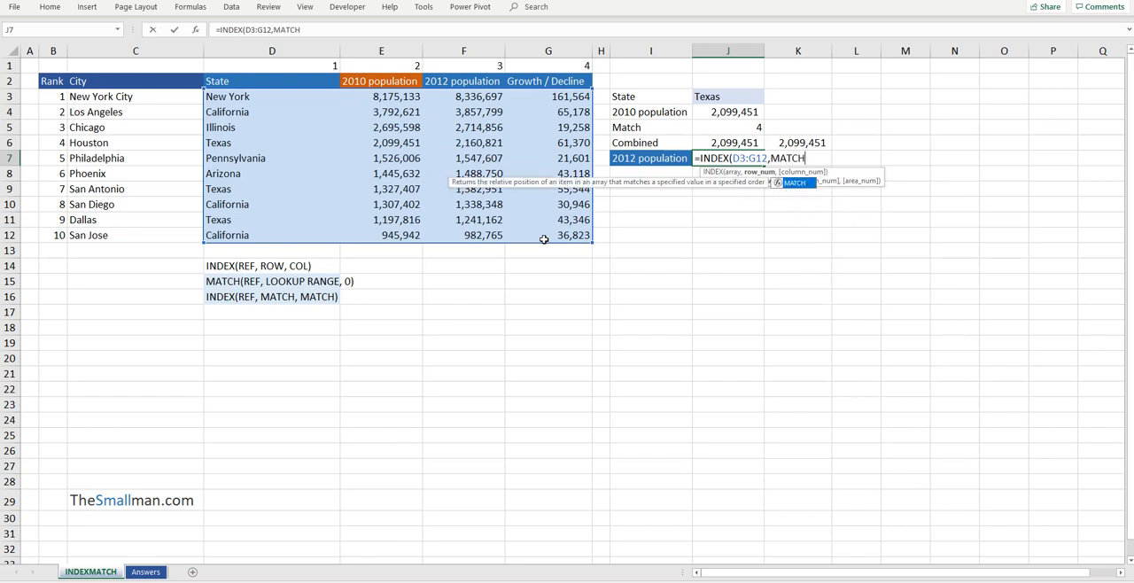
{"action": "type", "text": "("}
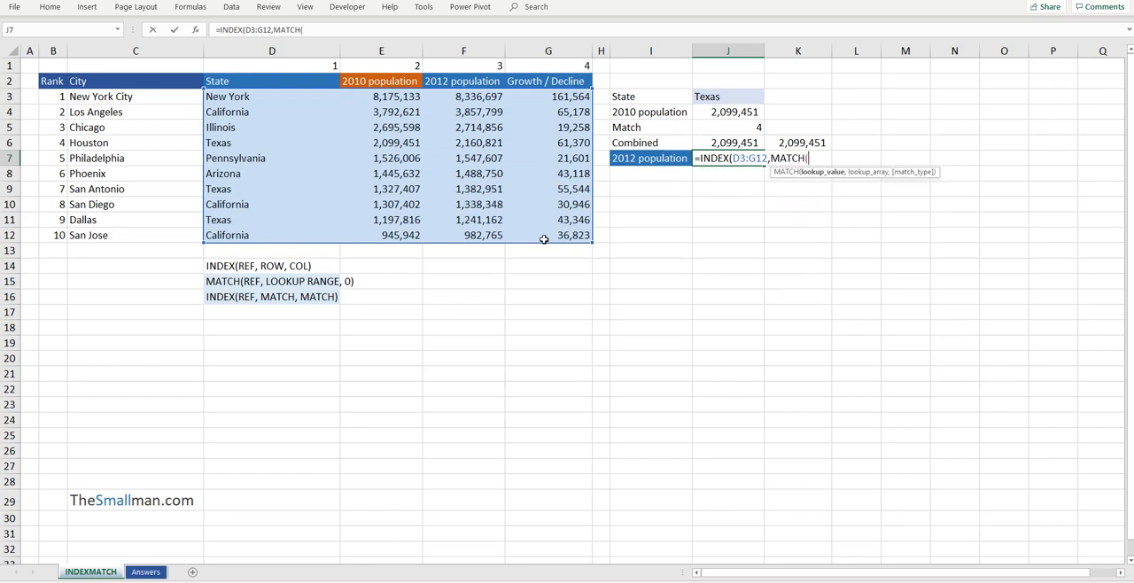
Add MATCH(J3,D3:D12,0) as the row argument of the INDEX formula in J7, looking the state up with an exact match
{"action": "left_click", "coordinate": [722, 99]}
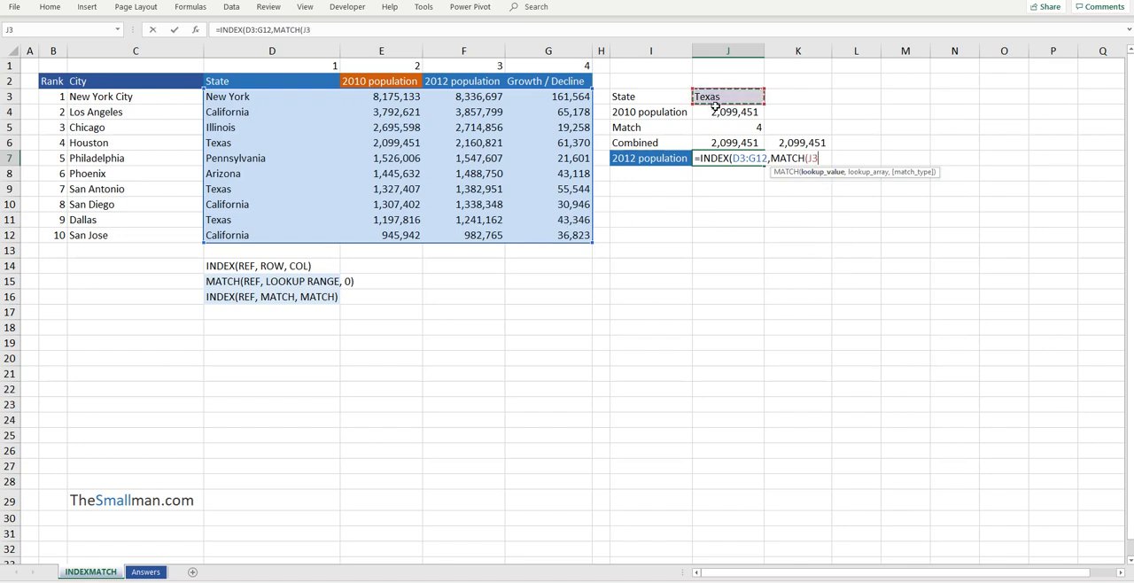
{"action": "type", "text": ","}
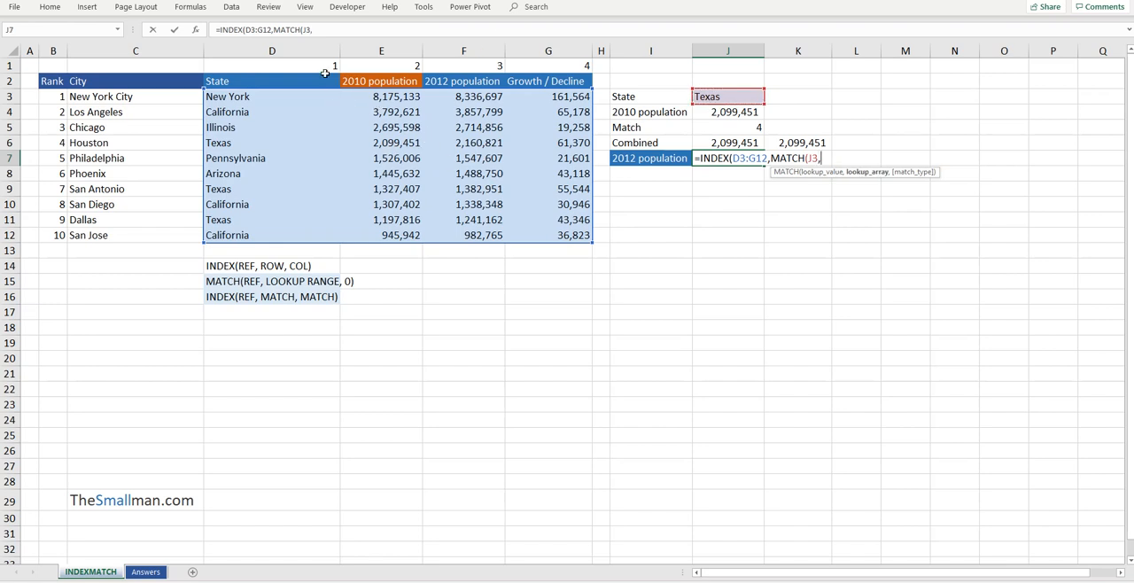
{"action": "left_click_drag", "start_coordinate": [276, 95], "coordinate": [282, 238]}
{"action": "type", "text": ","}
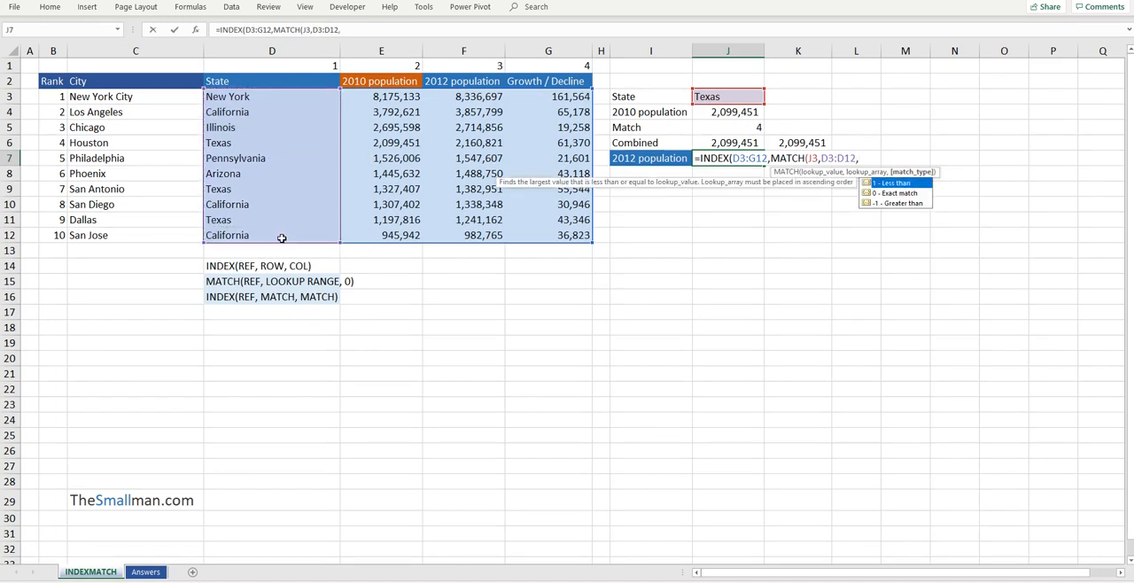
{"action": "type", "text": "0)"}
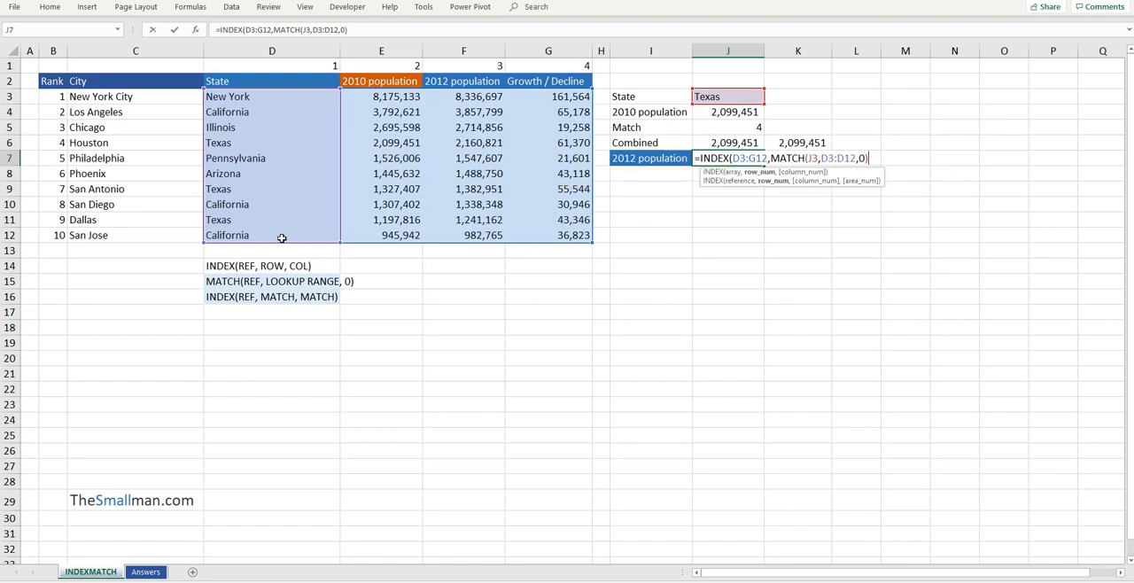
{"action": "type", "text": ","}
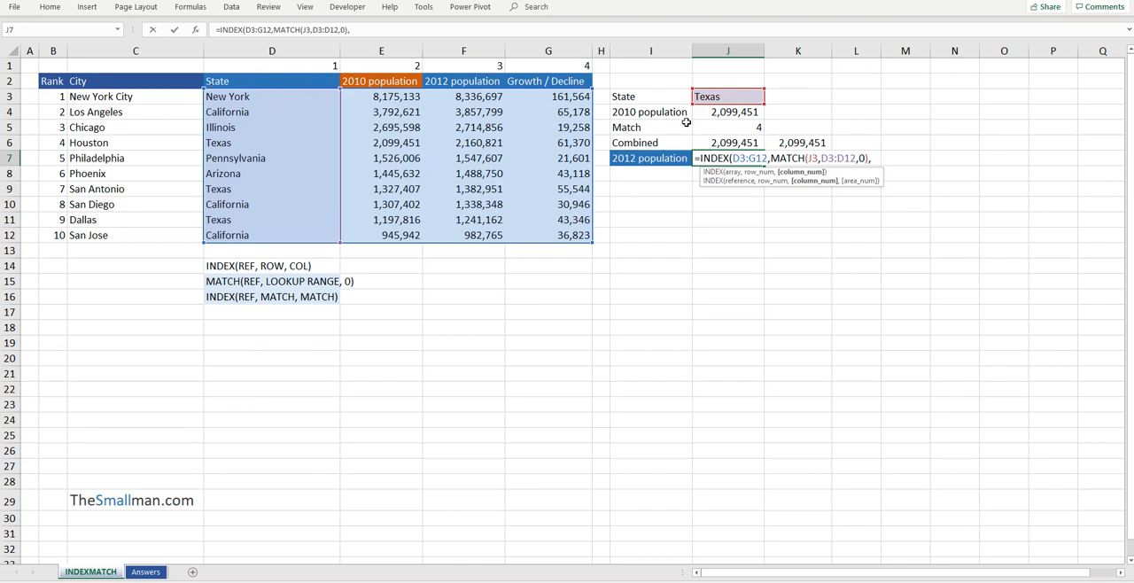
Add MATCH(I7,D2:G2,0) as the column argument, matching the heading in I7 exactly against the table headers, and complete the J7 formula
{"action": "type", "text": "MATC"}
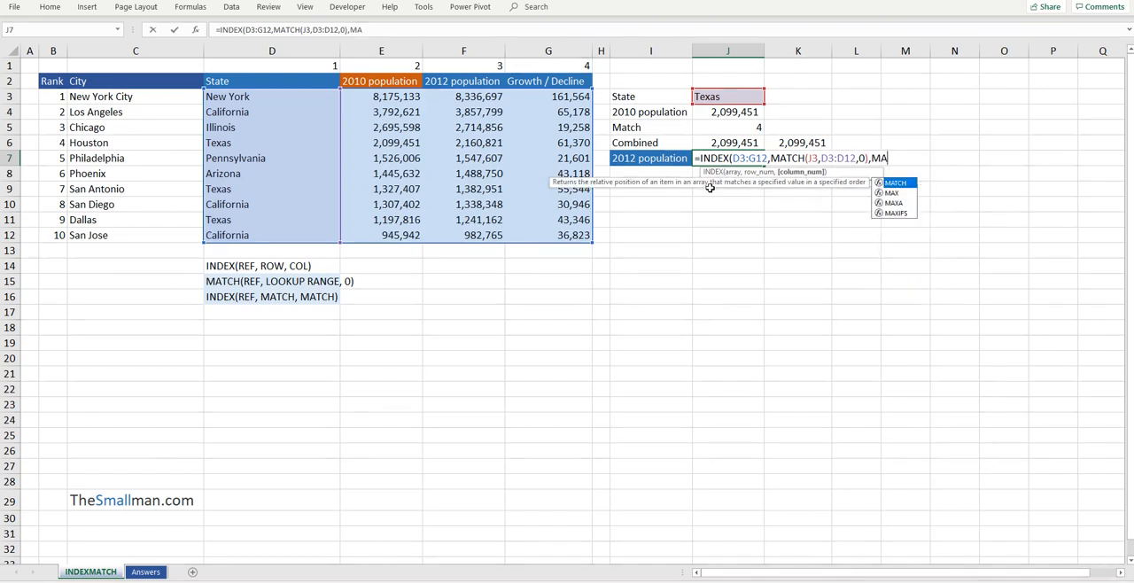
{"action": "type", "text": "H("}
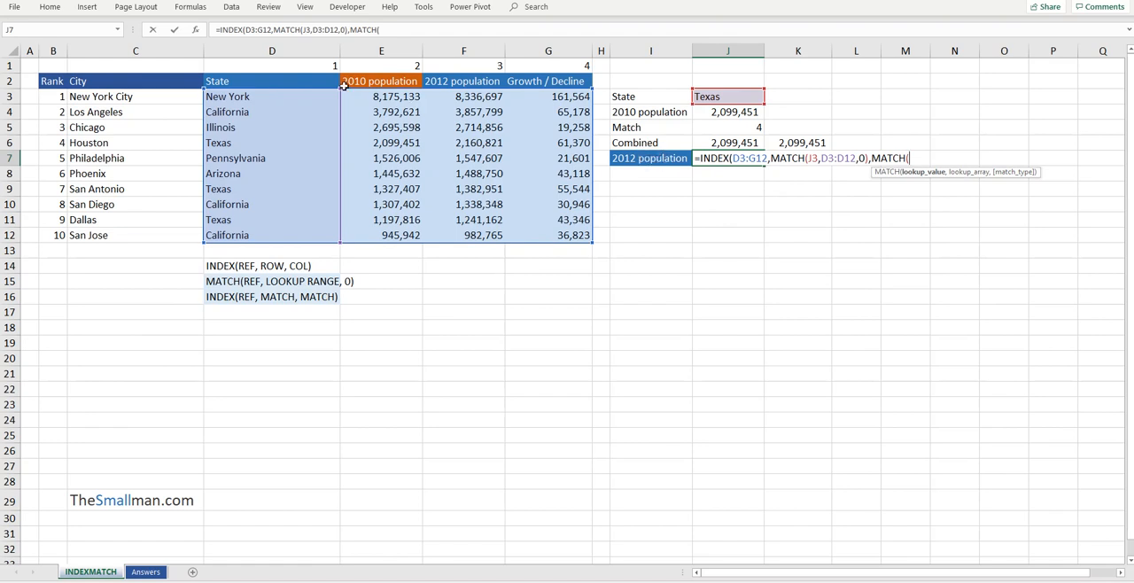
{"action": "left_click", "coordinate": [665, 159]}
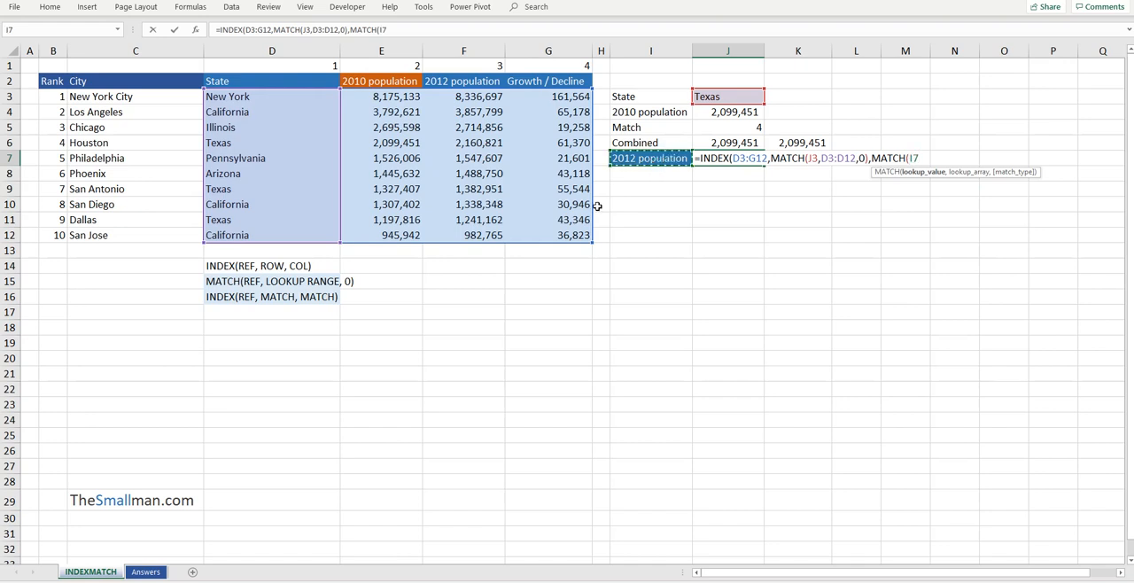
{"action": "type", "text": ","}
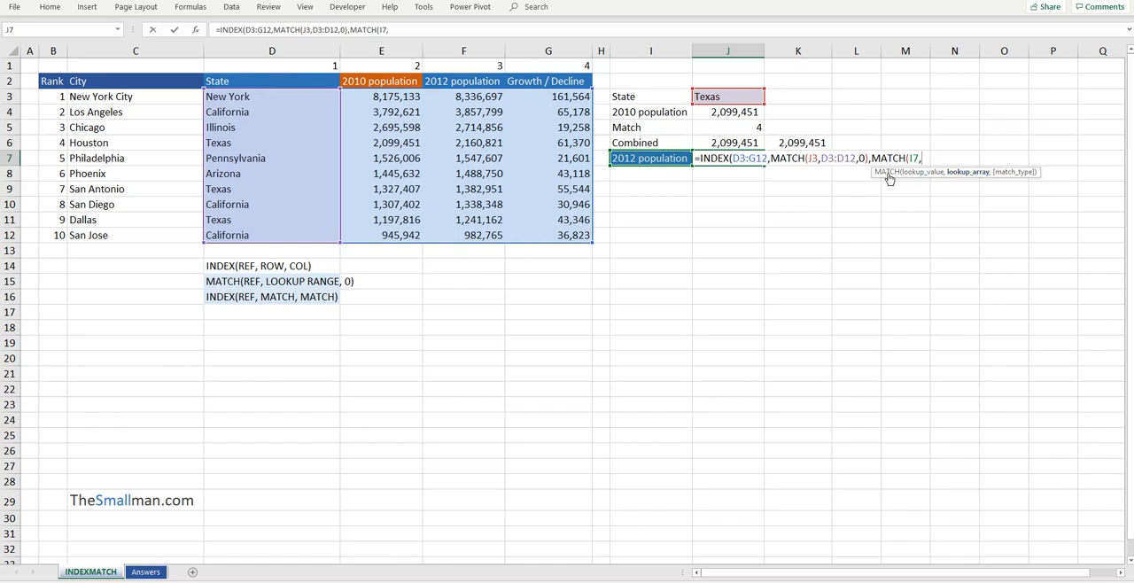
{"action": "left_click", "coordinate": [238, 81]}
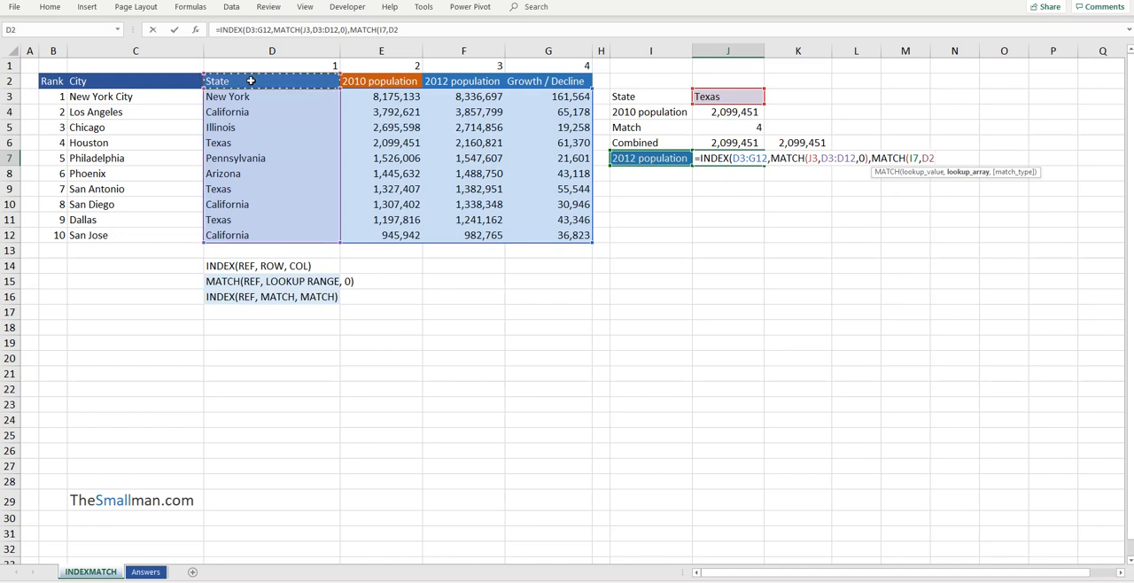
{"action": "left_click_drag", "start_coordinate": [251, 81], "coordinate": [549, 80]}
{"action": "type", "text": ","}
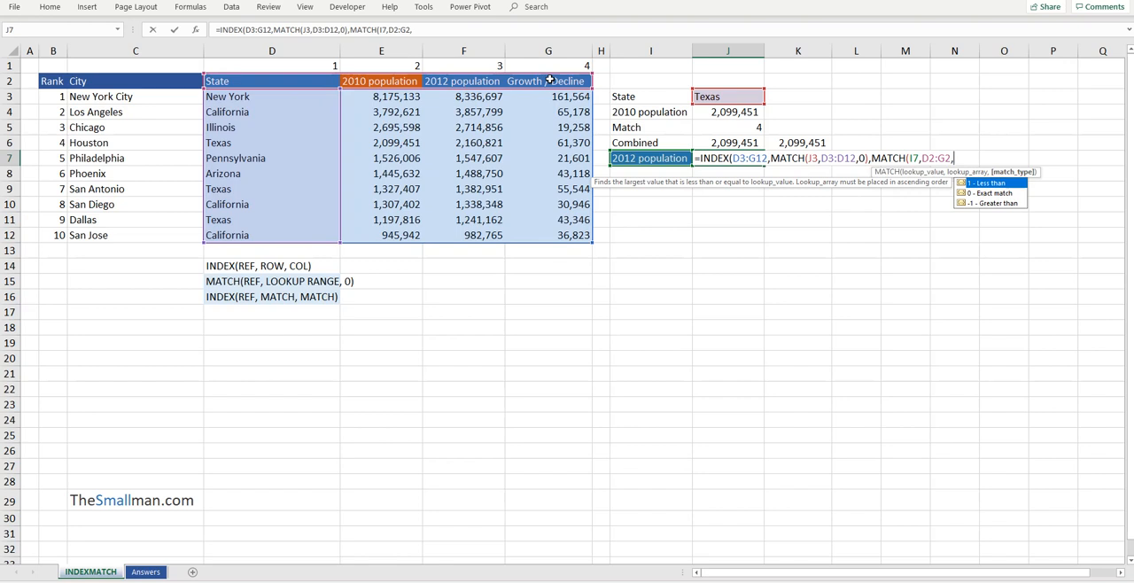
{"action": "type", "text": "0)"}
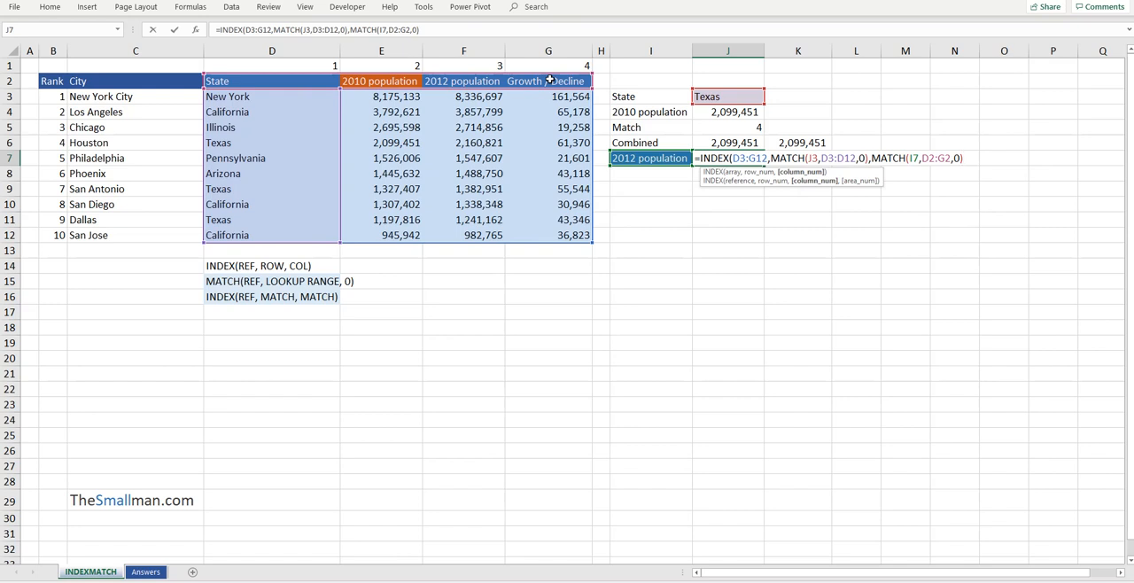
{"action": "type", "text": ")"}
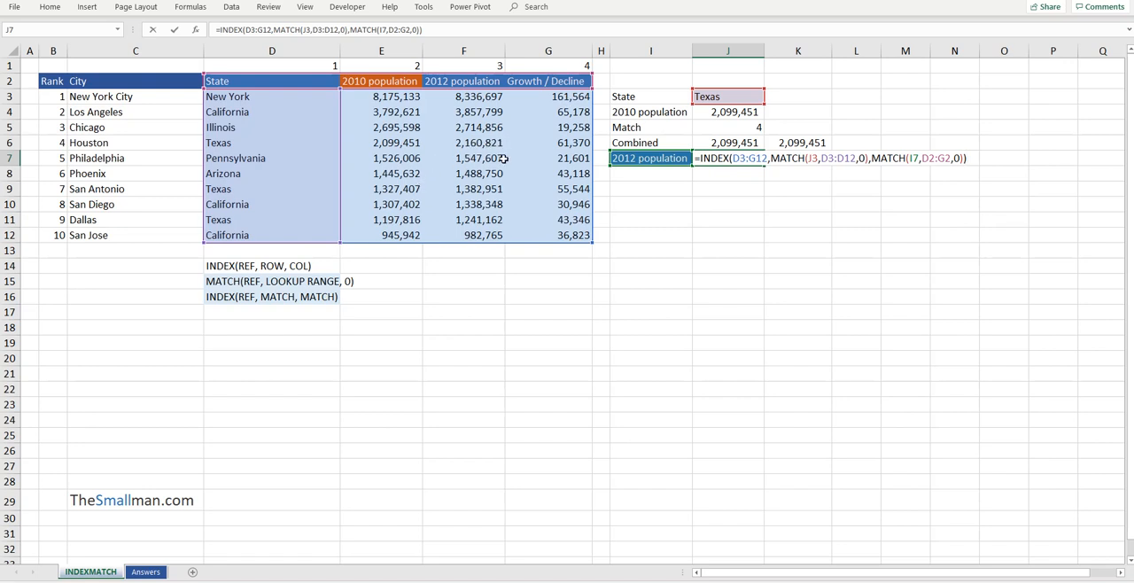
{"action": "key", "text": "Return"}
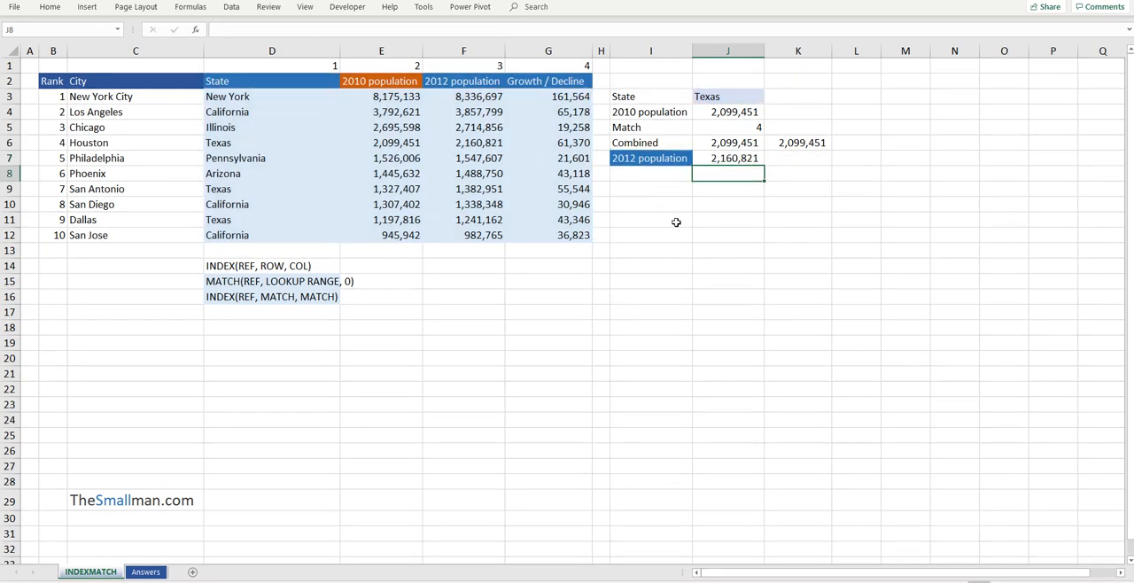
Check the J7 result against the Houston row's State, 2012 population and Growth / Decline cells
{"action": "left_click", "coordinate": [739, 160]}
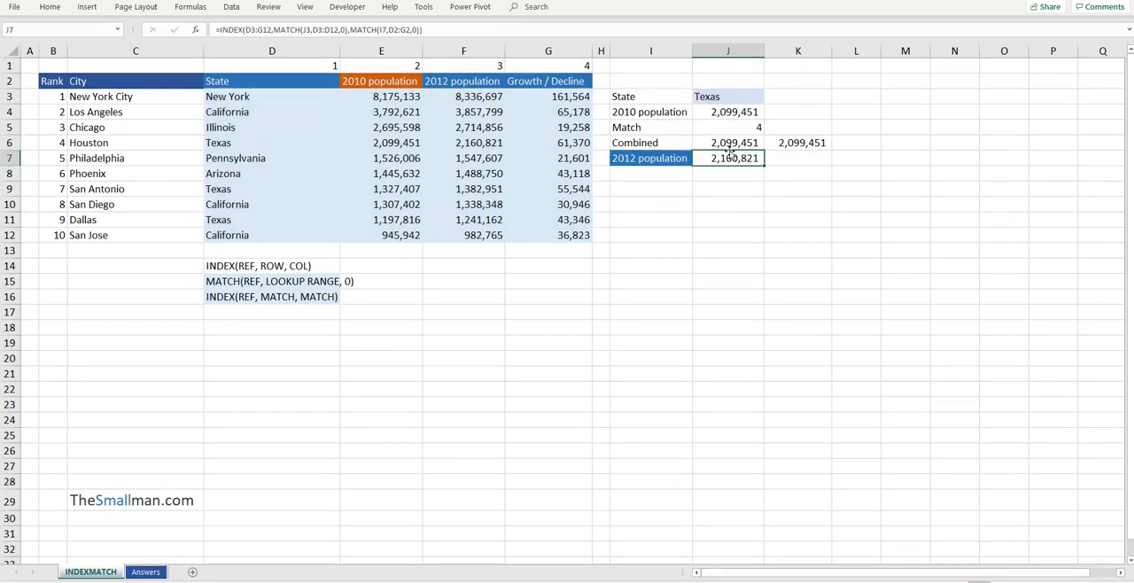
{"action": "left_click", "coordinate": [492, 142]}
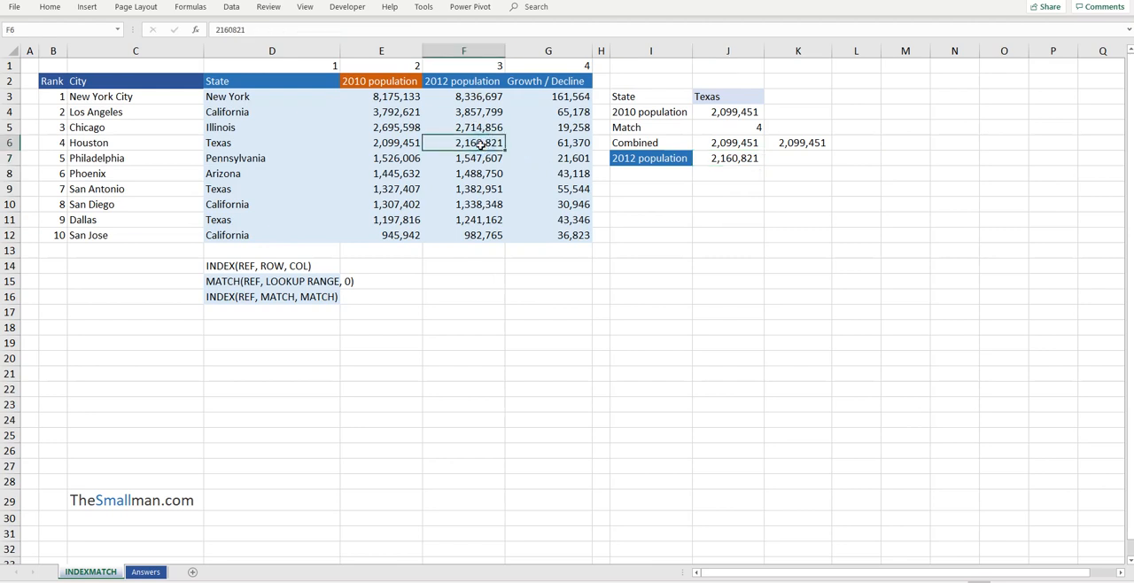
{"action": "left_click", "coordinate": [252, 142], "text": "ctrl"}
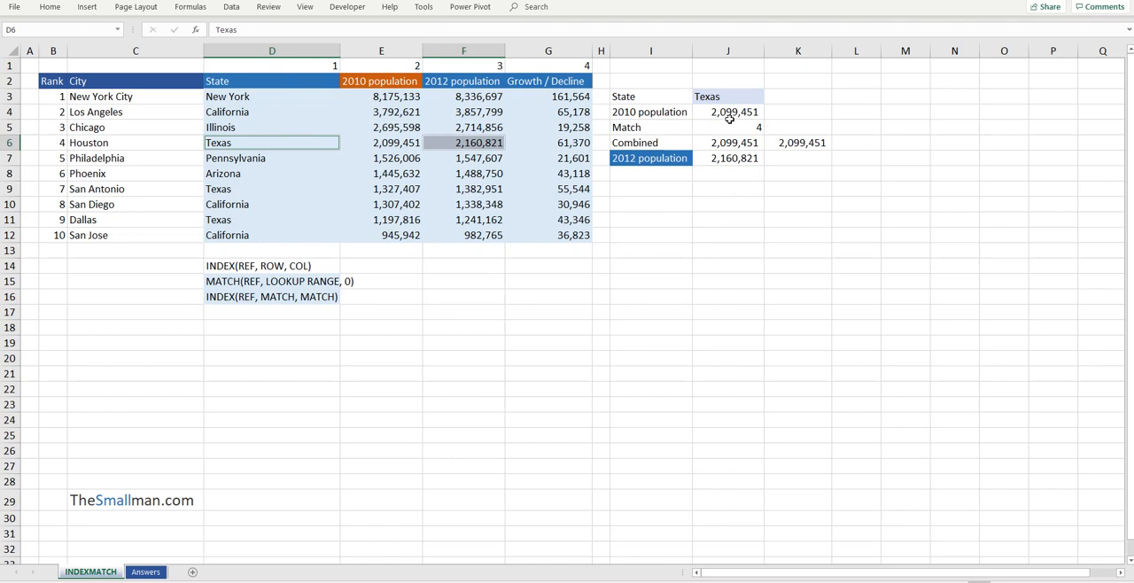
{"action": "left_click", "coordinate": [476, 142]}
{"action": "left_click", "coordinate": [585, 140]}
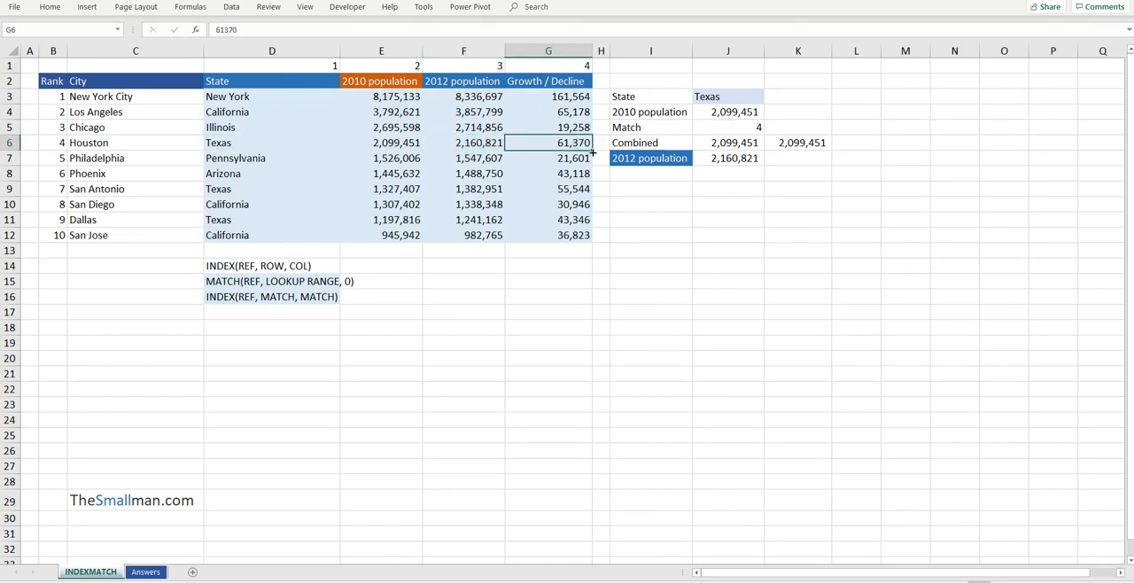
Copy the Growth / Decline header from G2 over the lookup heading in I7
{"action": "left_click", "coordinate": [561, 78]}
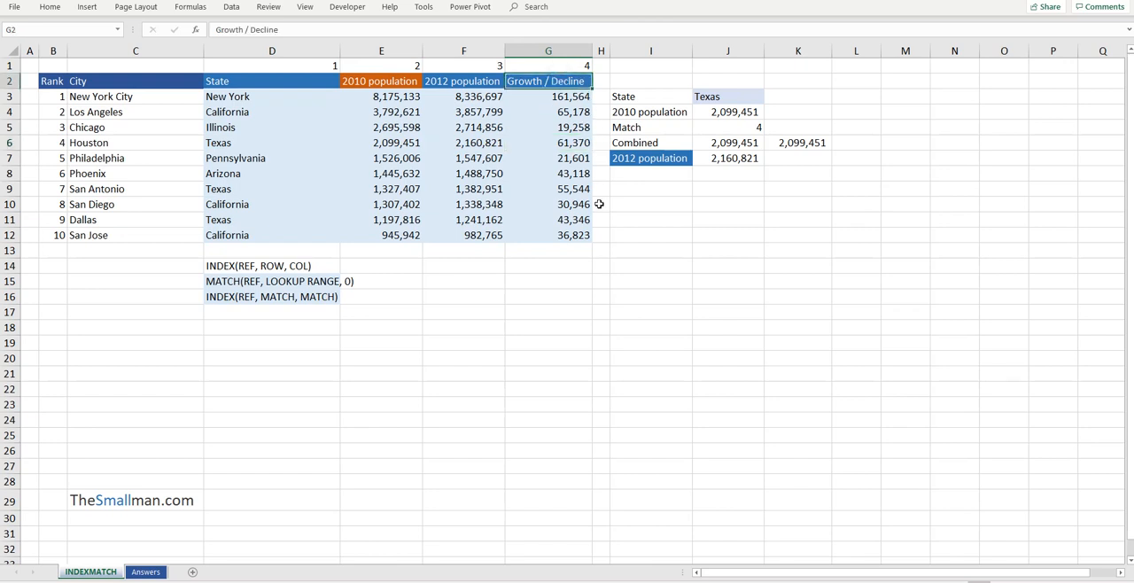
{"action": "key", "text": "ctrl+c"}
{"action": "left_click", "coordinate": [673, 157]}
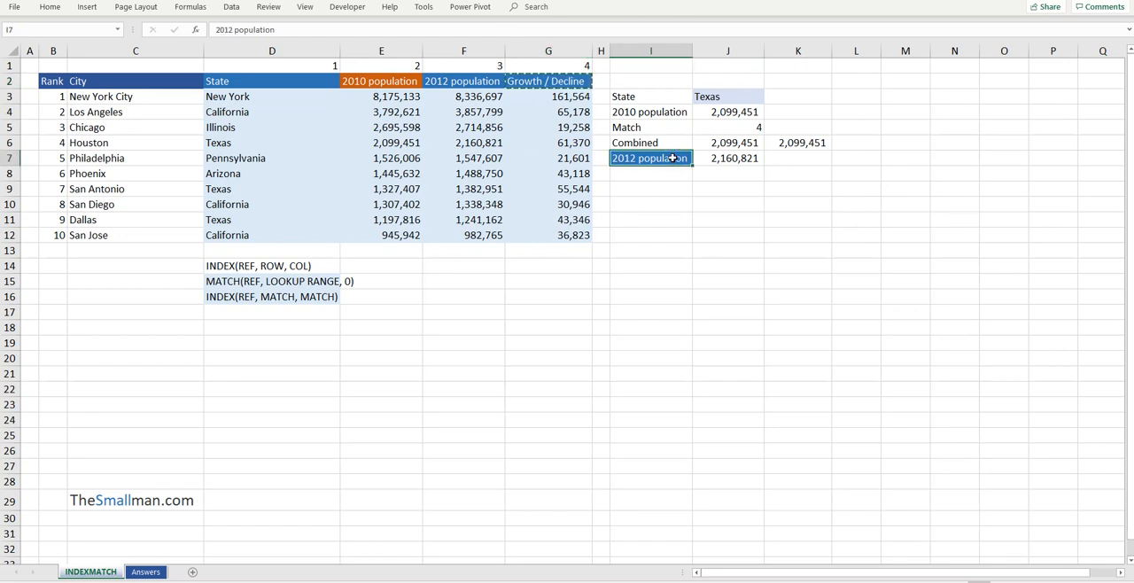
{"action": "key", "text": "ctrl+v"}
Inspect the function arguments of the column MATCH and the row MATCH in the J7 formula, leaving the formula unchanged
{"action": "left_click", "coordinate": [729, 157]}
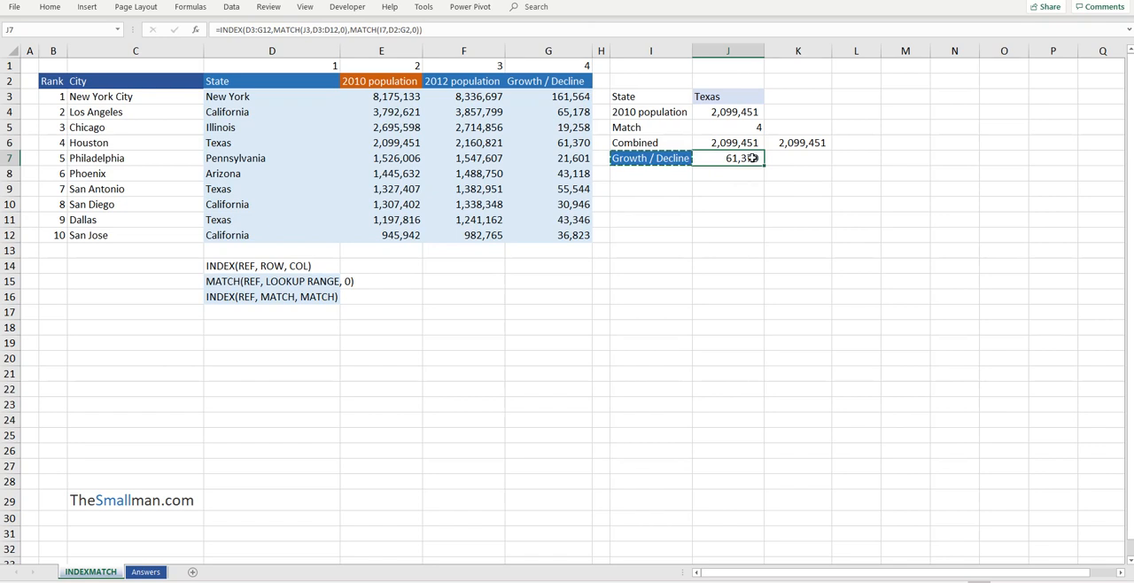
{"action": "left_click", "coordinate": [370, 30]}
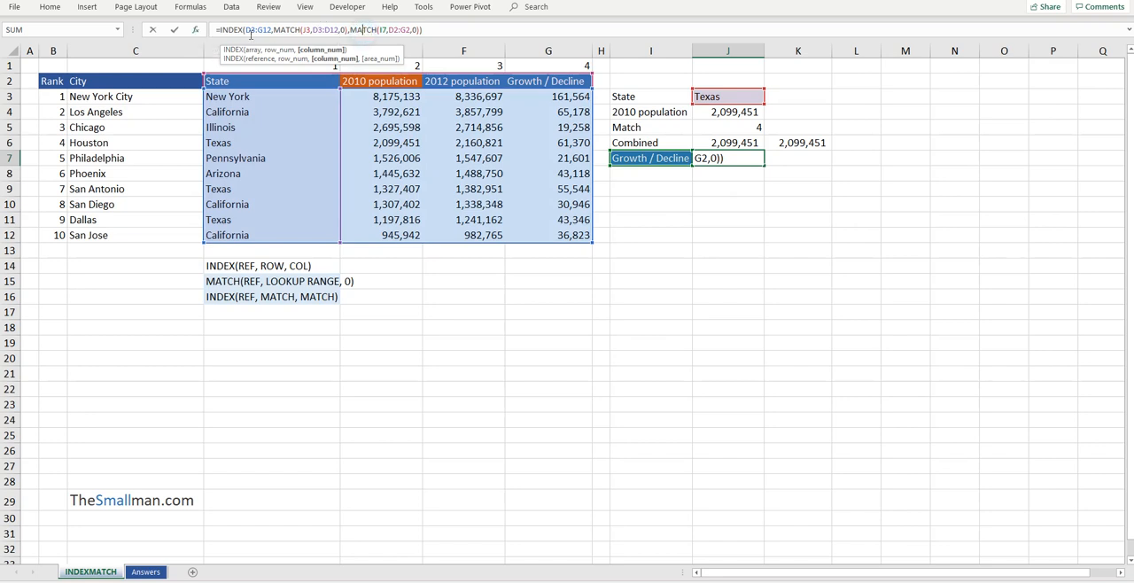
{"action": "left_click", "coordinate": [195, 31]}
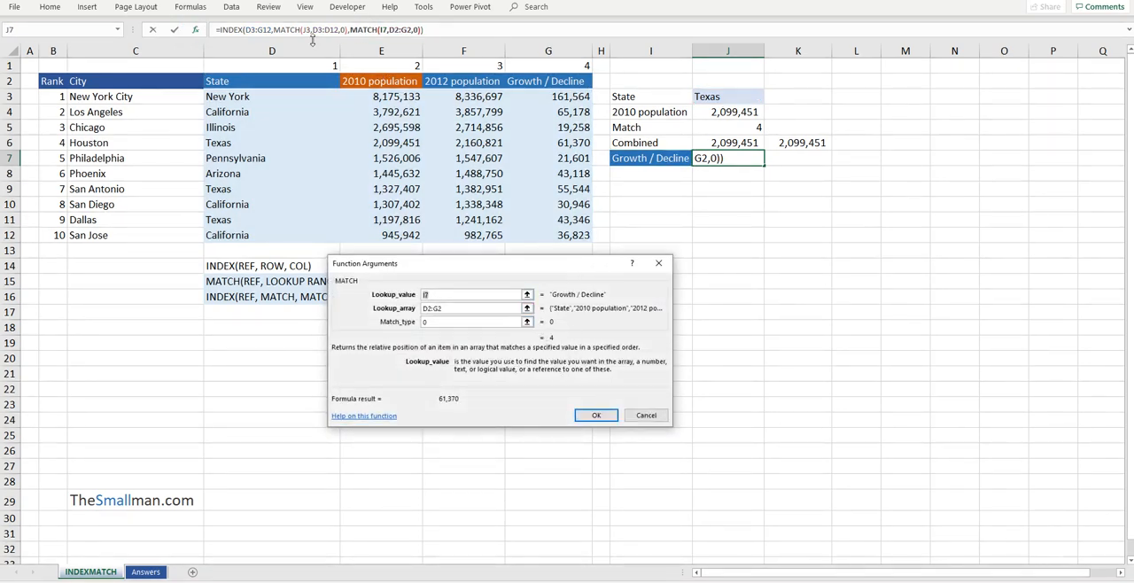
{"action": "left_click", "coordinate": [288, 29]}
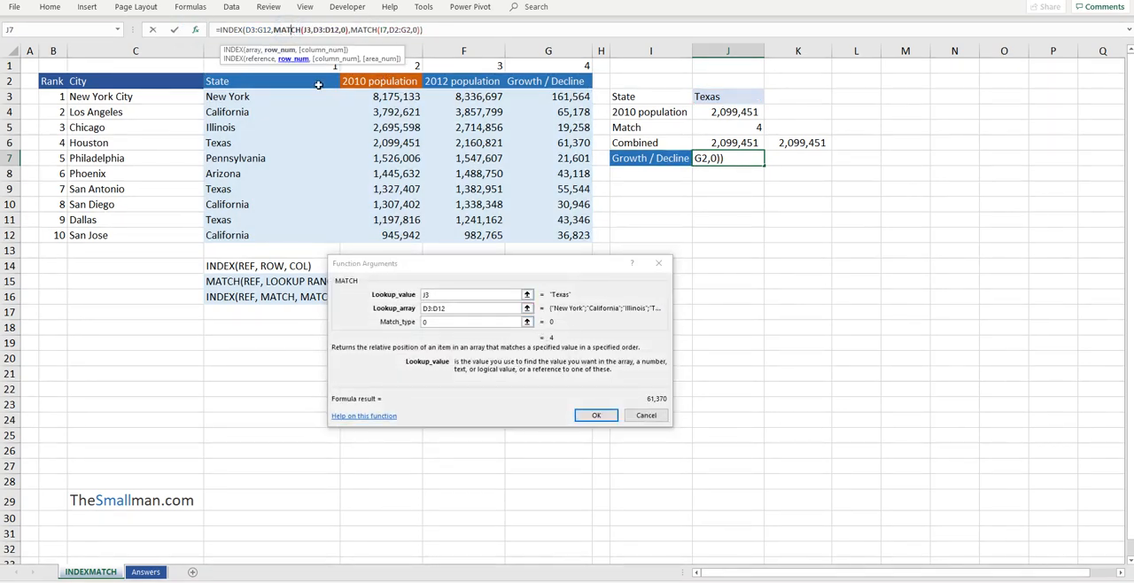
{"action": "left_click", "coordinate": [649, 417]}
Copy New York from D3 over the lookup state in J3
{"action": "left_click", "coordinate": [248, 100]}
{"action": "key", "text": "ctrl+c"}
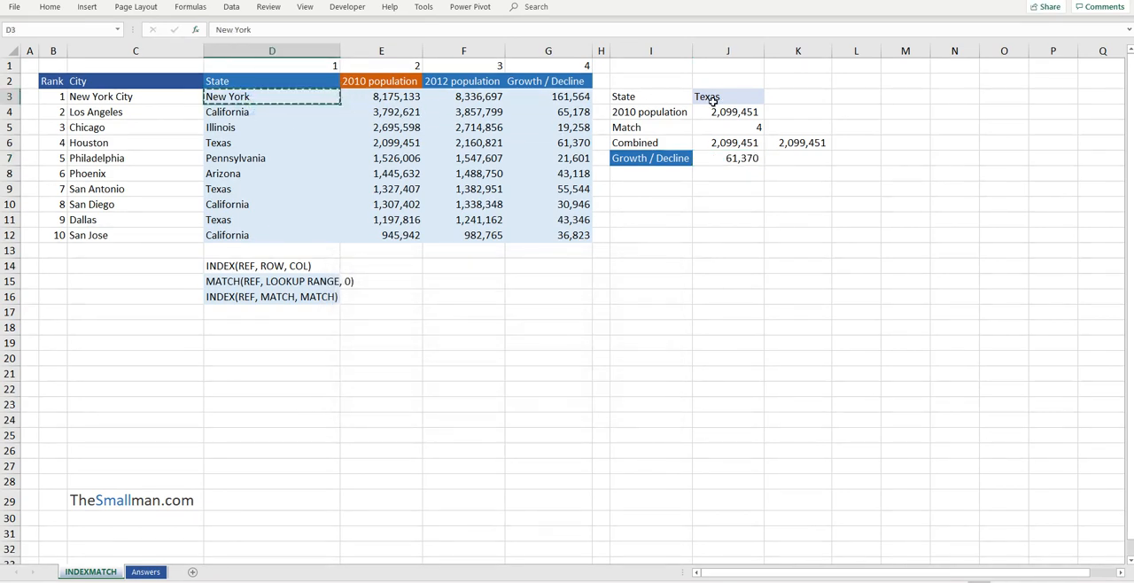
{"action": "left_click", "coordinate": [709, 100]}
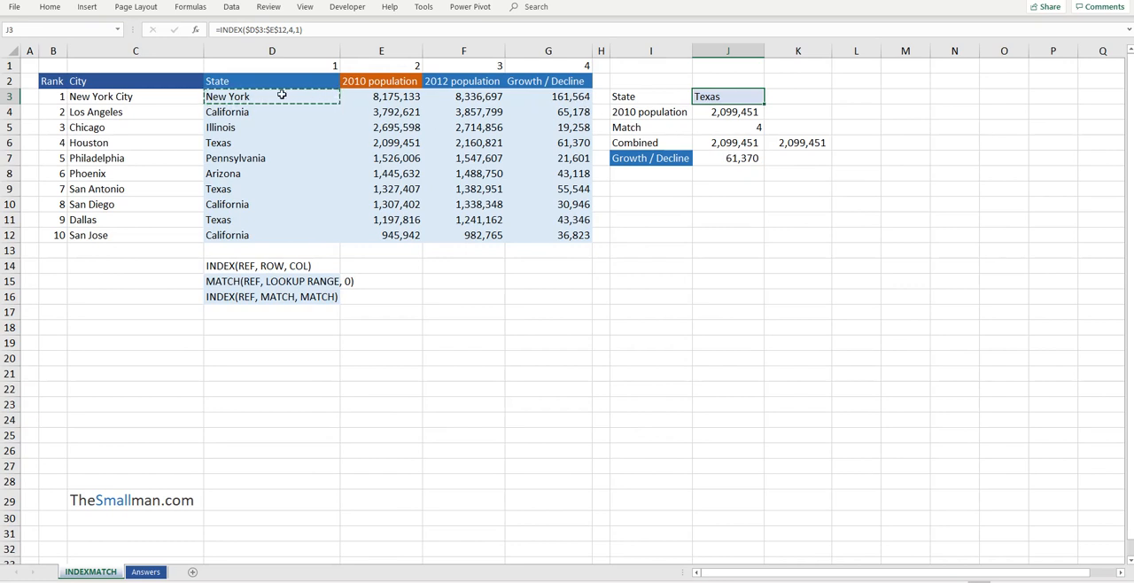
{"action": "key", "text": "ctrl+v"}
Inspect the function arguments of the row MATCH in the J7 formula with New York as the lookup state
{"action": "left_click", "coordinate": [726, 157]}
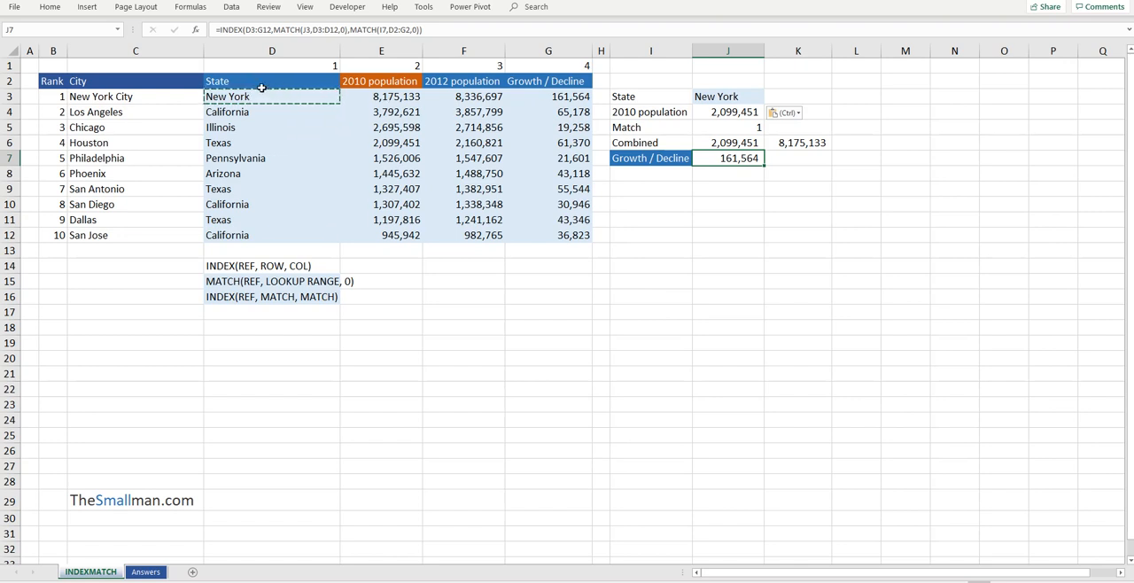
{"action": "key", "text": "F2"}
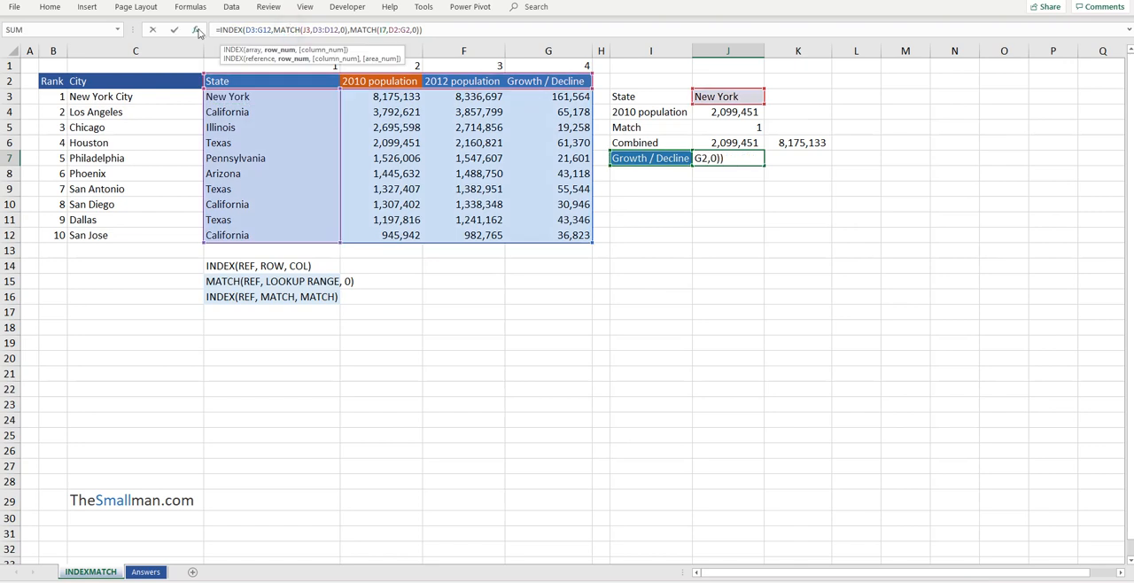
{"action": "left_click", "coordinate": [197, 30]}
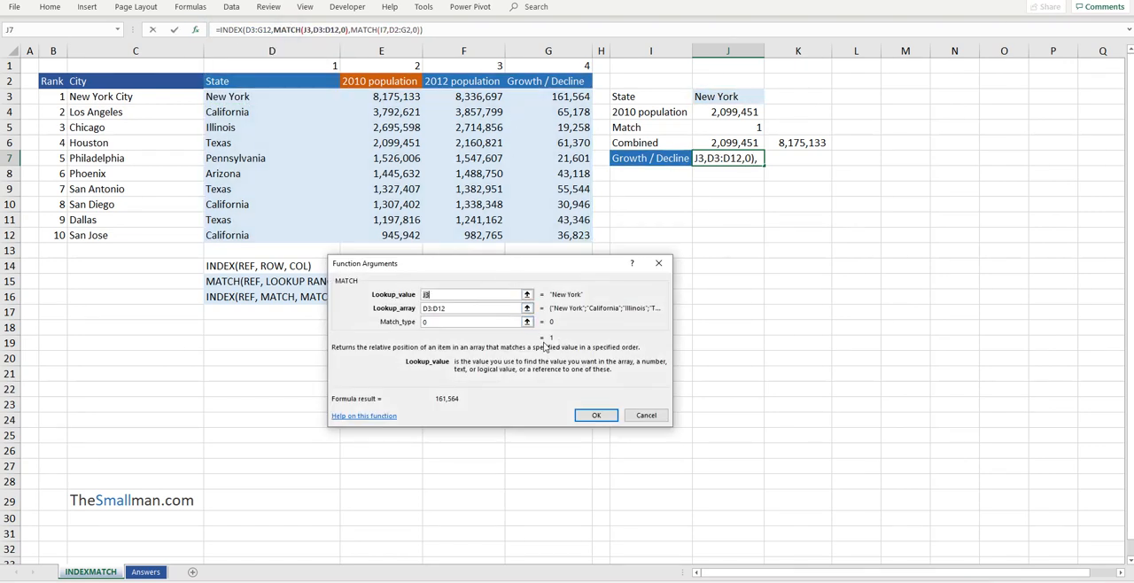
{"action": "left_click", "coordinate": [597, 415]}
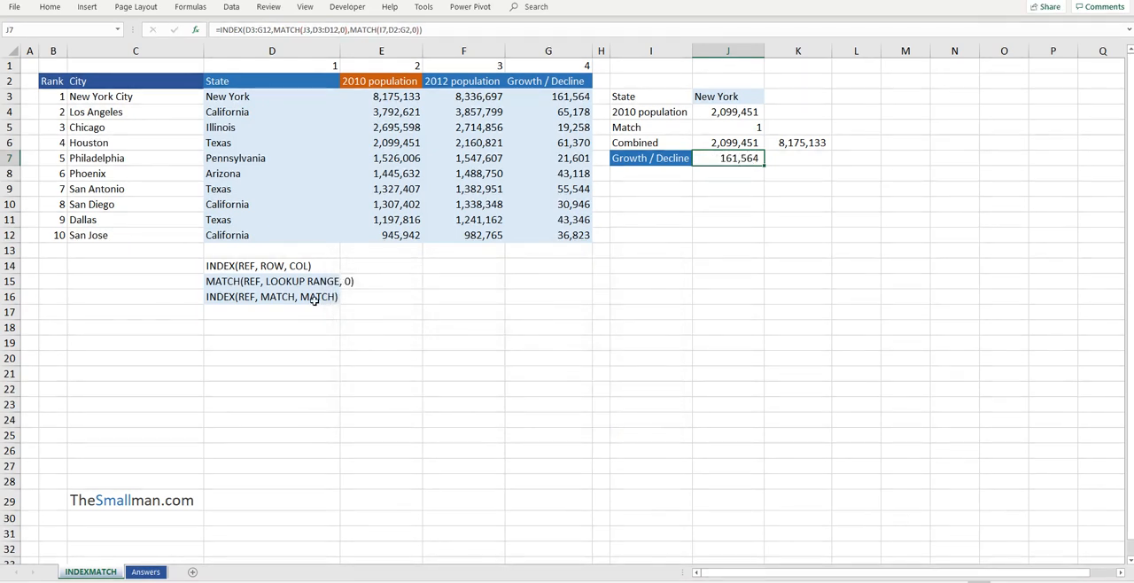
Review the INDEX, MATCH and INDEX-MATCH-MATCH syntax notes in D14:D16
{"action": "left_click", "coordinate": [243, 268]}
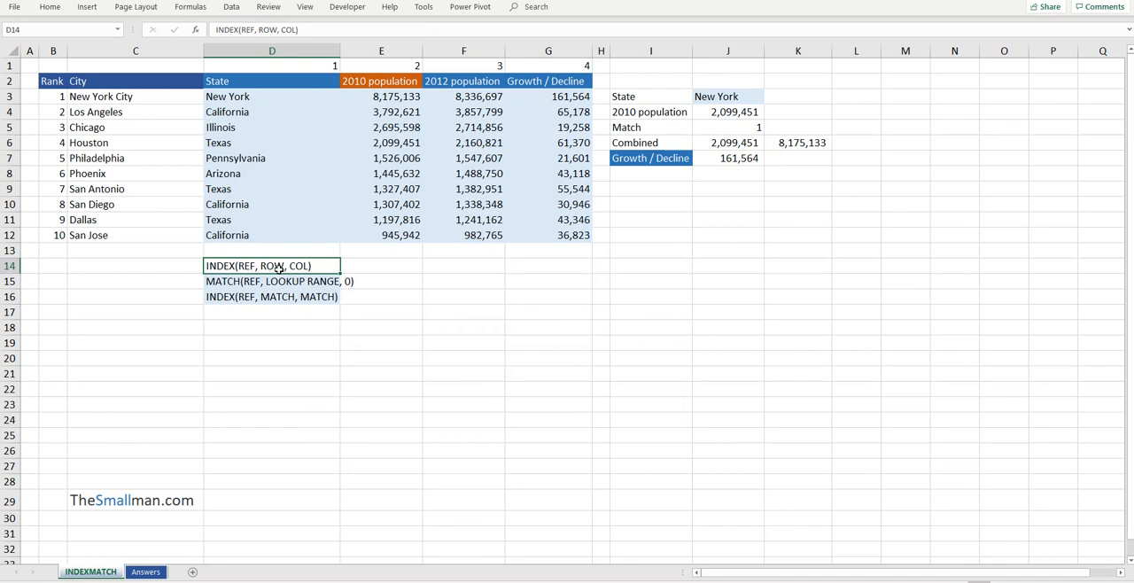
{"action": "left_click", "coordinate": [258, 282]}
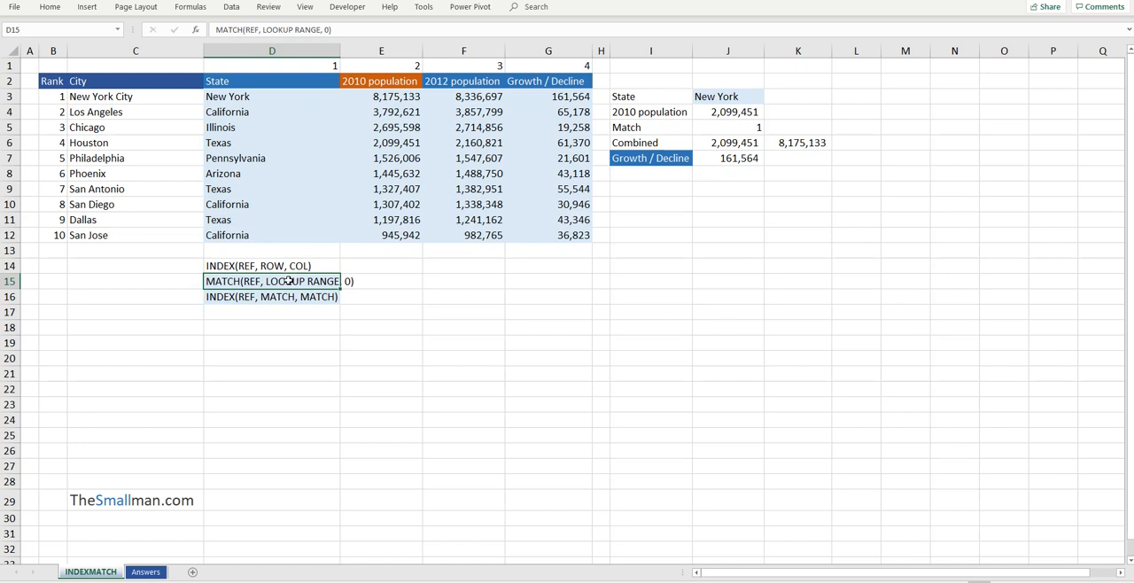
{"action": "left_click", "coordinate": [296, 297]}
{"action": "left_click", "coordinate": [298, 283]}
{"action": "left_click", "coordinate": [309, 298]}
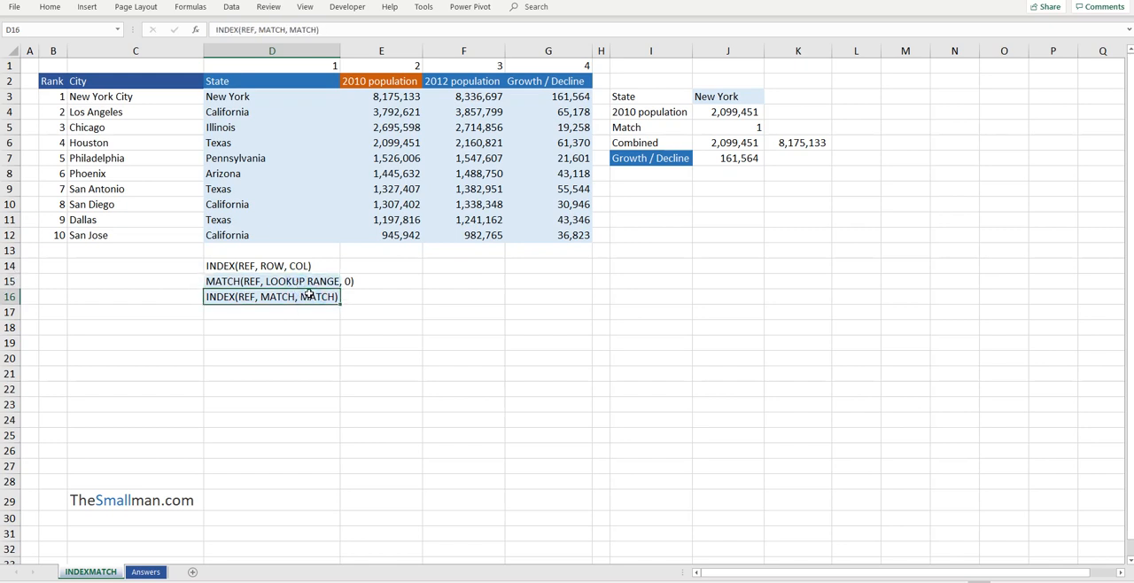